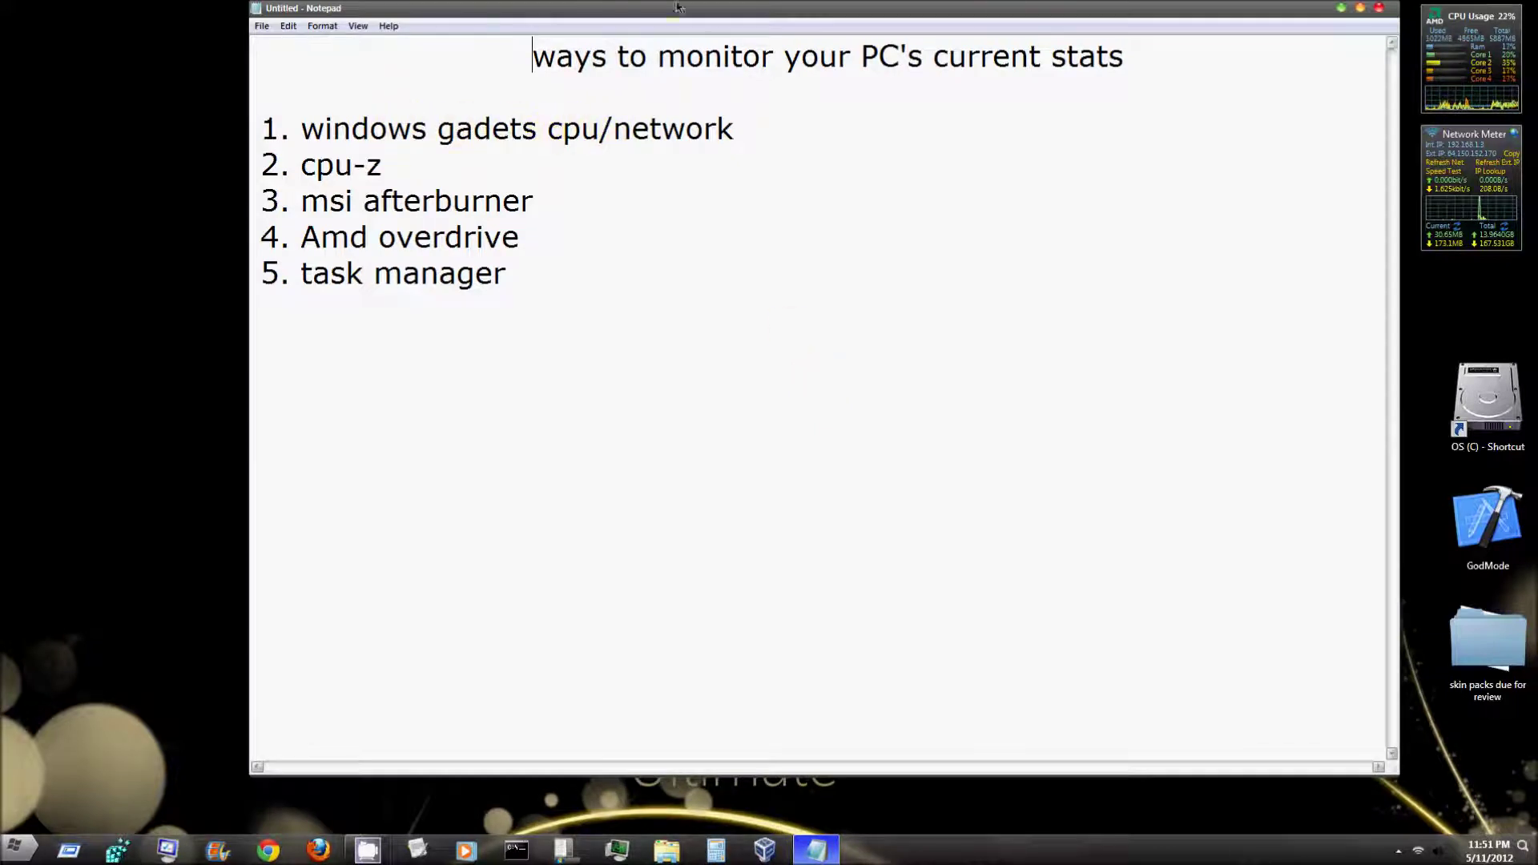
Dock the Notepad tool list at the left screen edge, refresh the Network Meter gadget, then minimize Notepad.
drag(697, 10, 454, 15)
mouse_move(1488, 56)
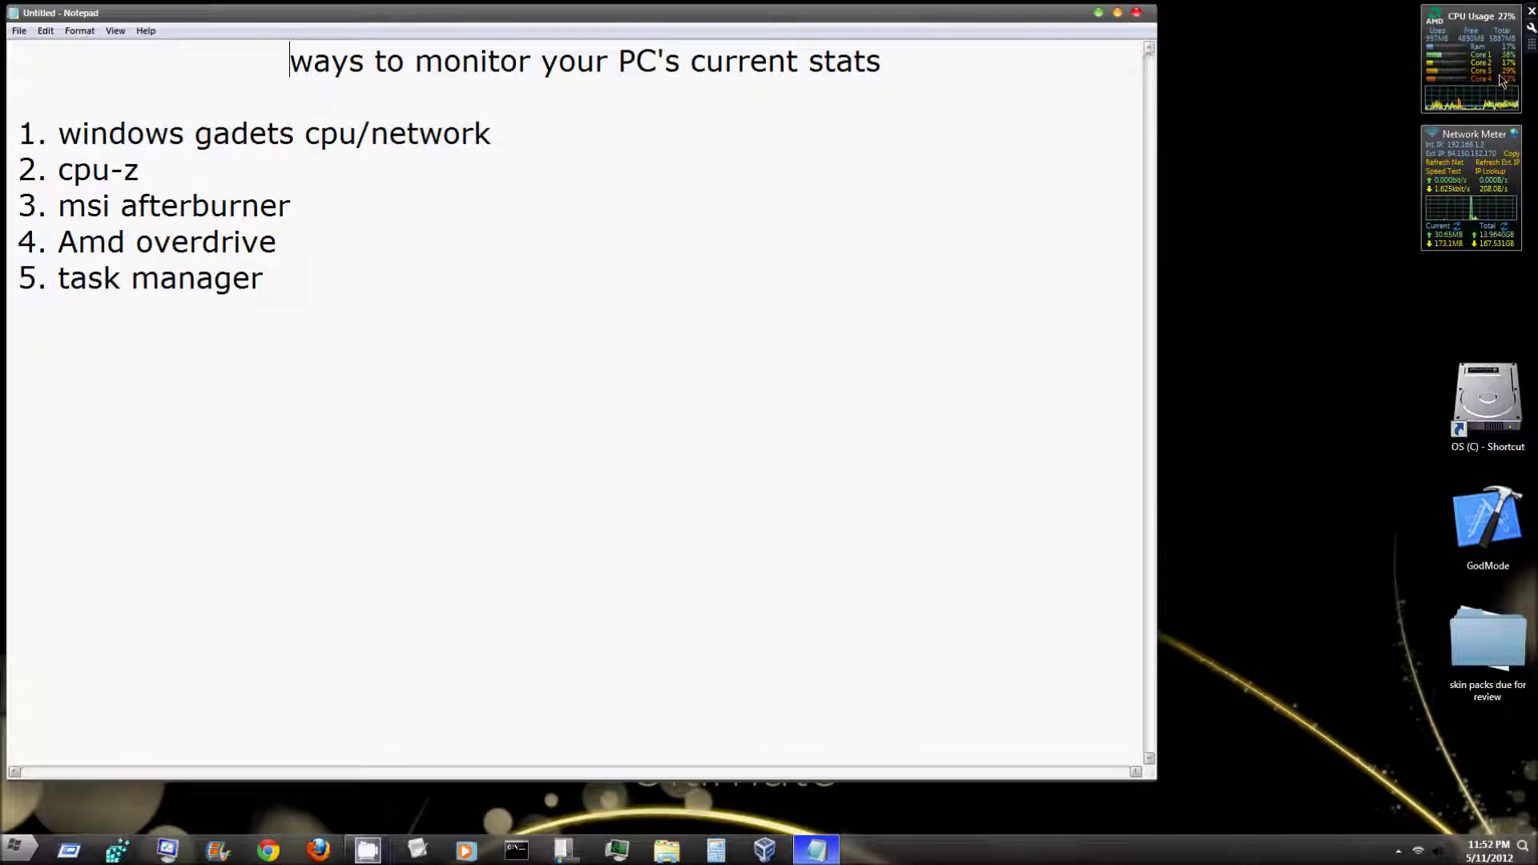
click(1451, 162)
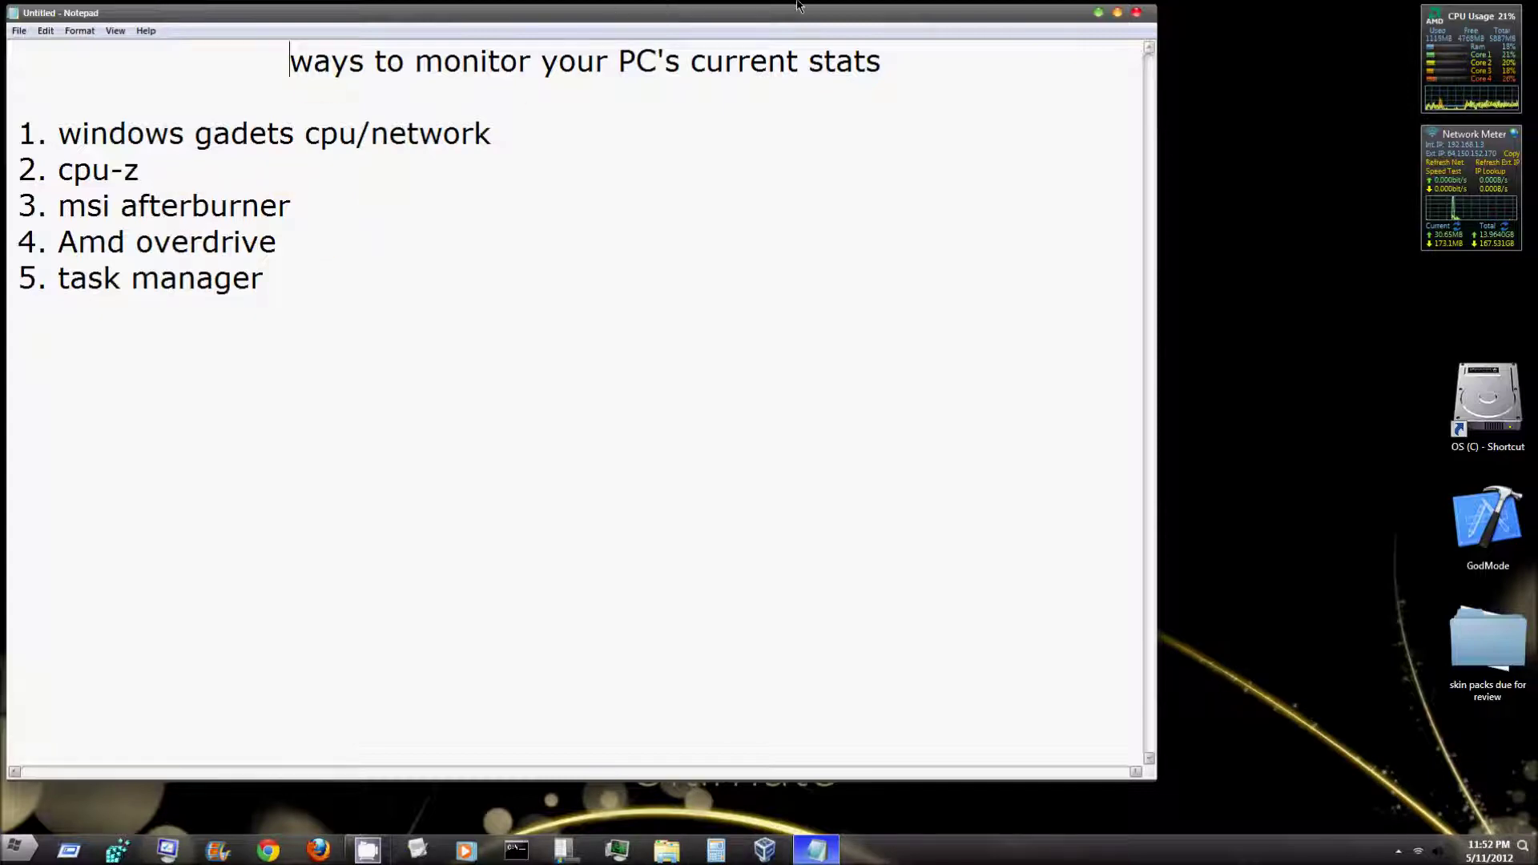
click(1097, 13)
click(20, 858)
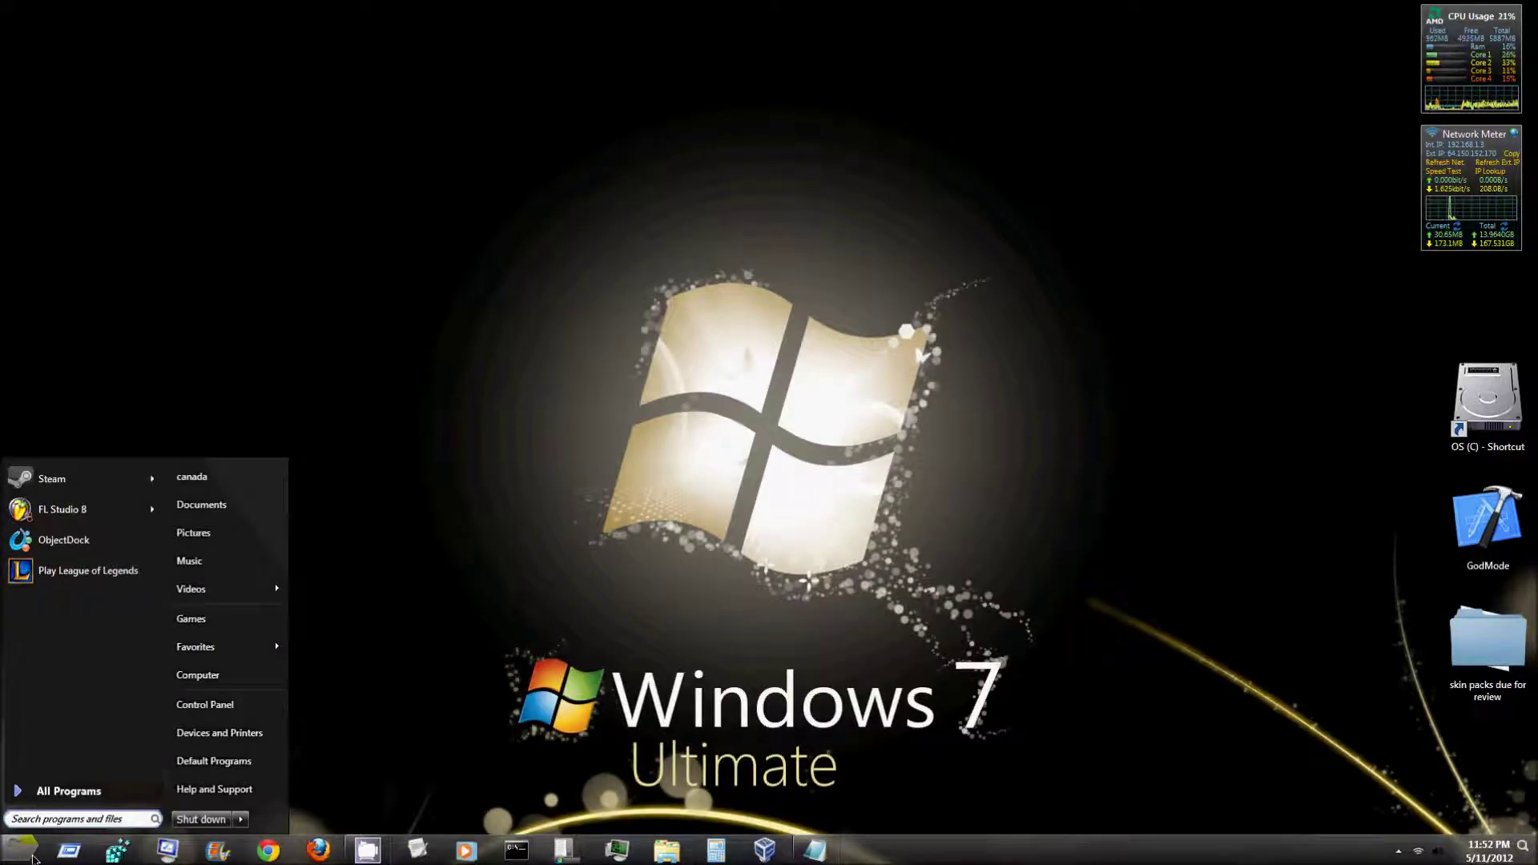
Launch CPU-Z by searching 'cpu' from the Start menu.
text(cpu)
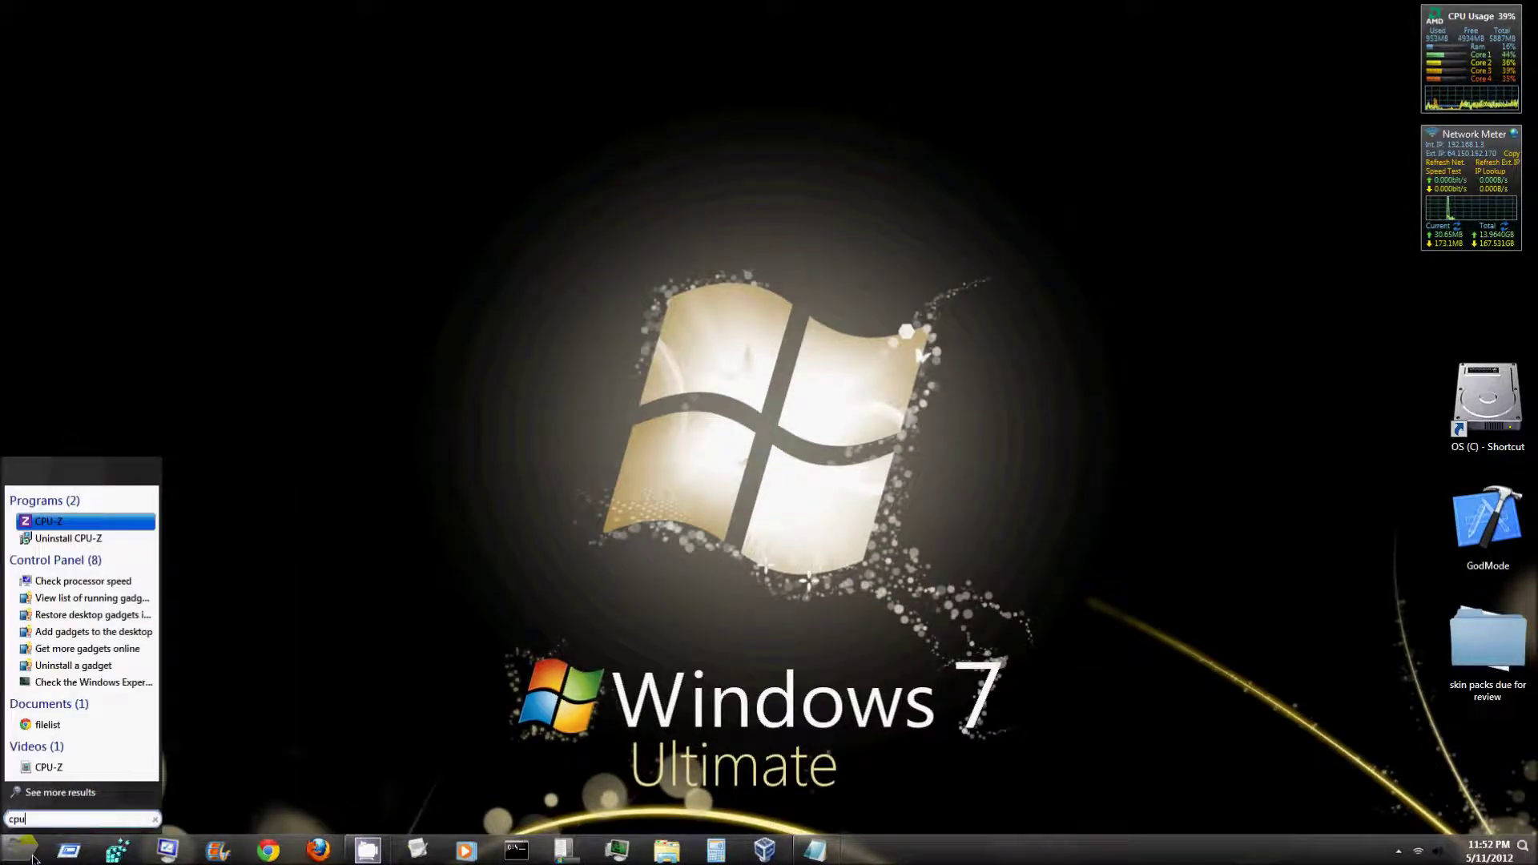
click(53, 523)
click(653, 485)
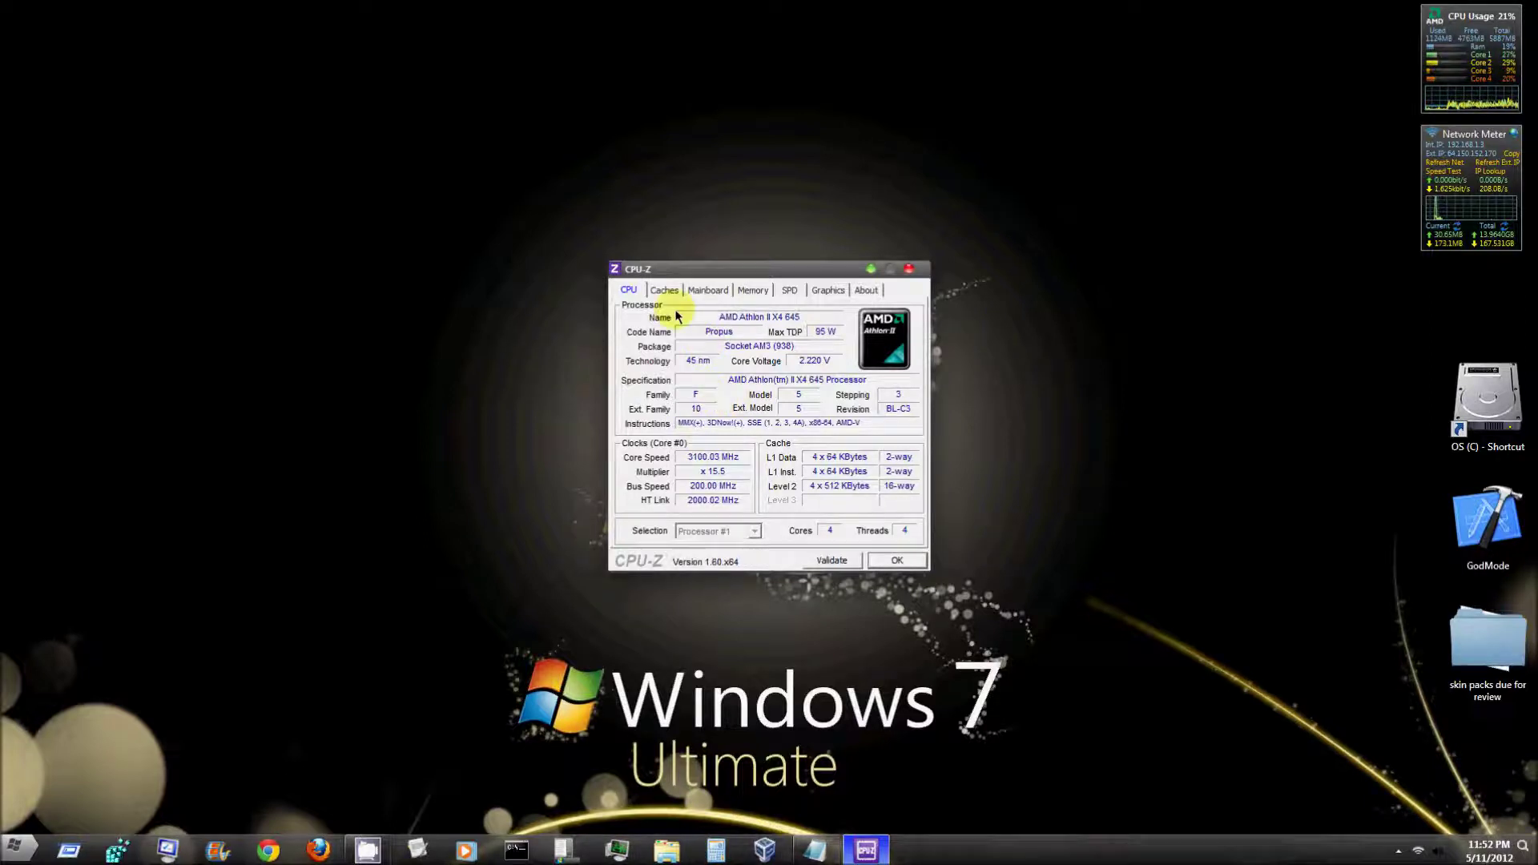
Check the Mainboard and CPU tabs for the Athlon II X4 645, then close CPU-Z.
click(704, 296)
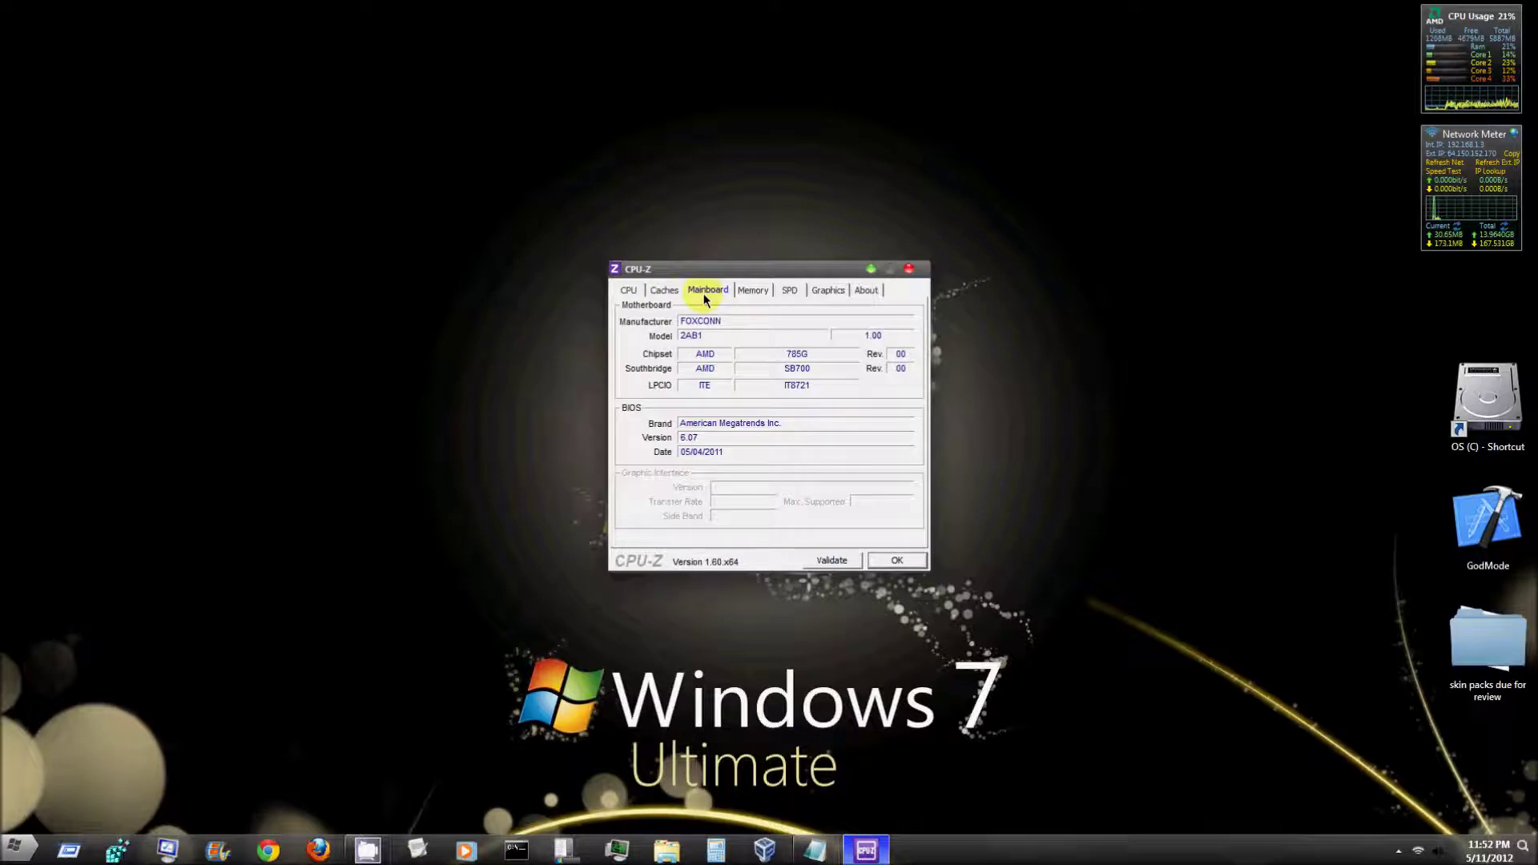
click(640, 292)
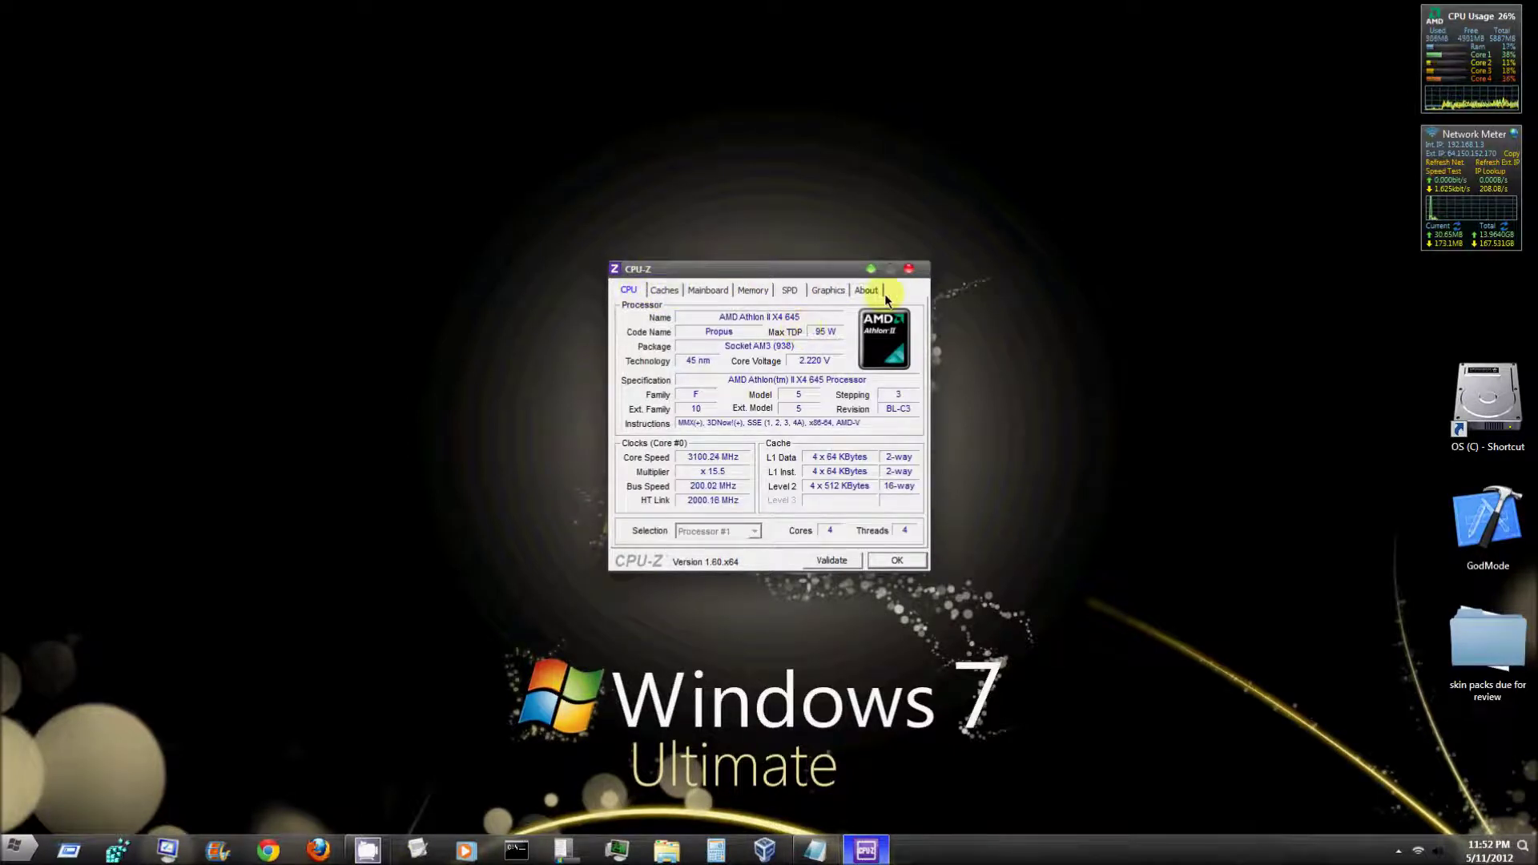
click(908, 269)
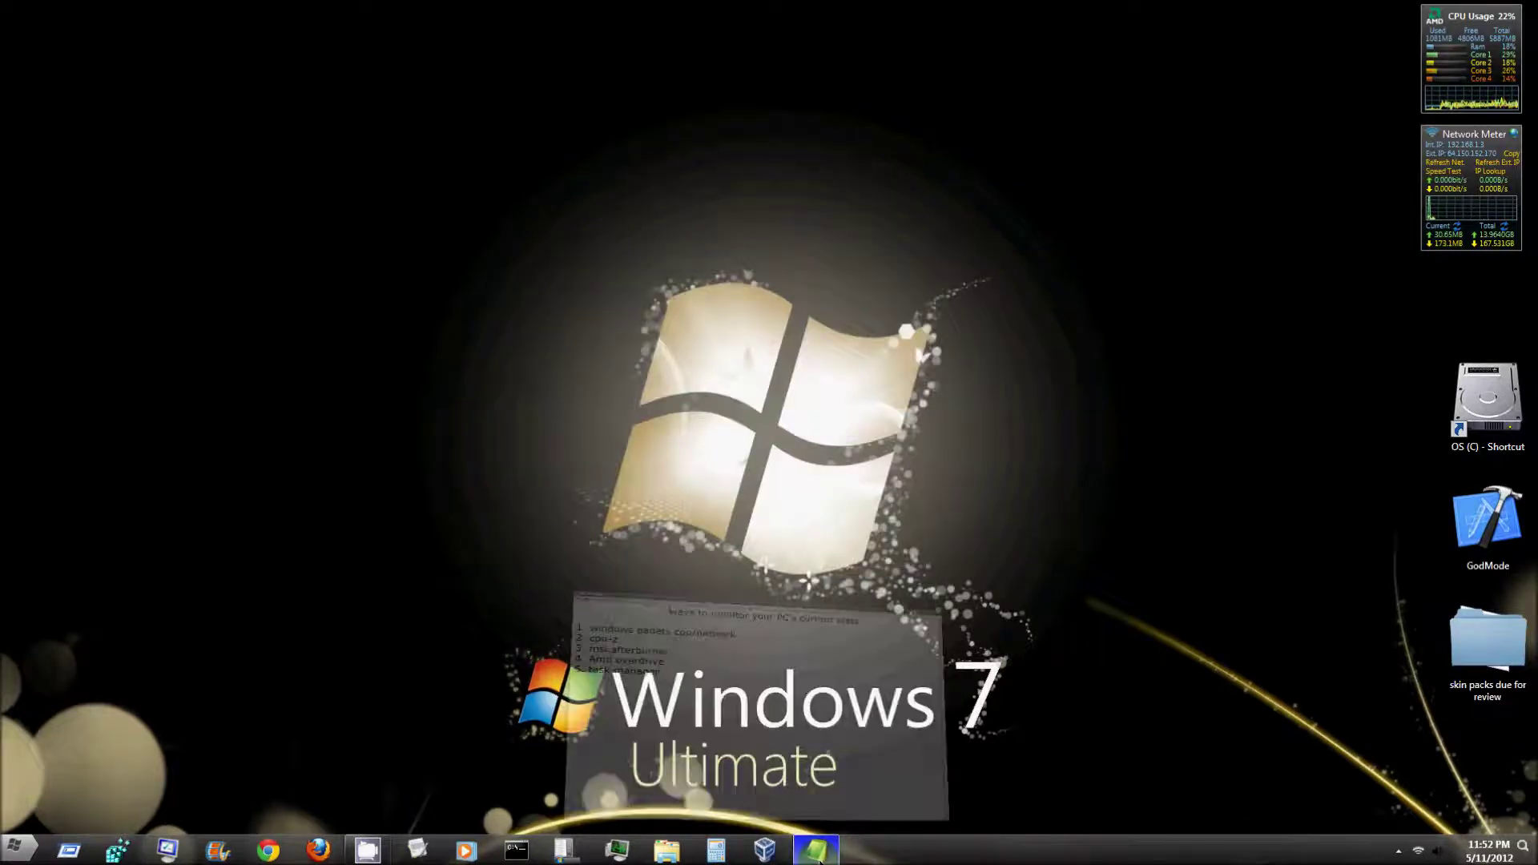
Restore and re-minimize Notepad, then launch MSI Afterburner by searching 'msi'.
click(815, 849)
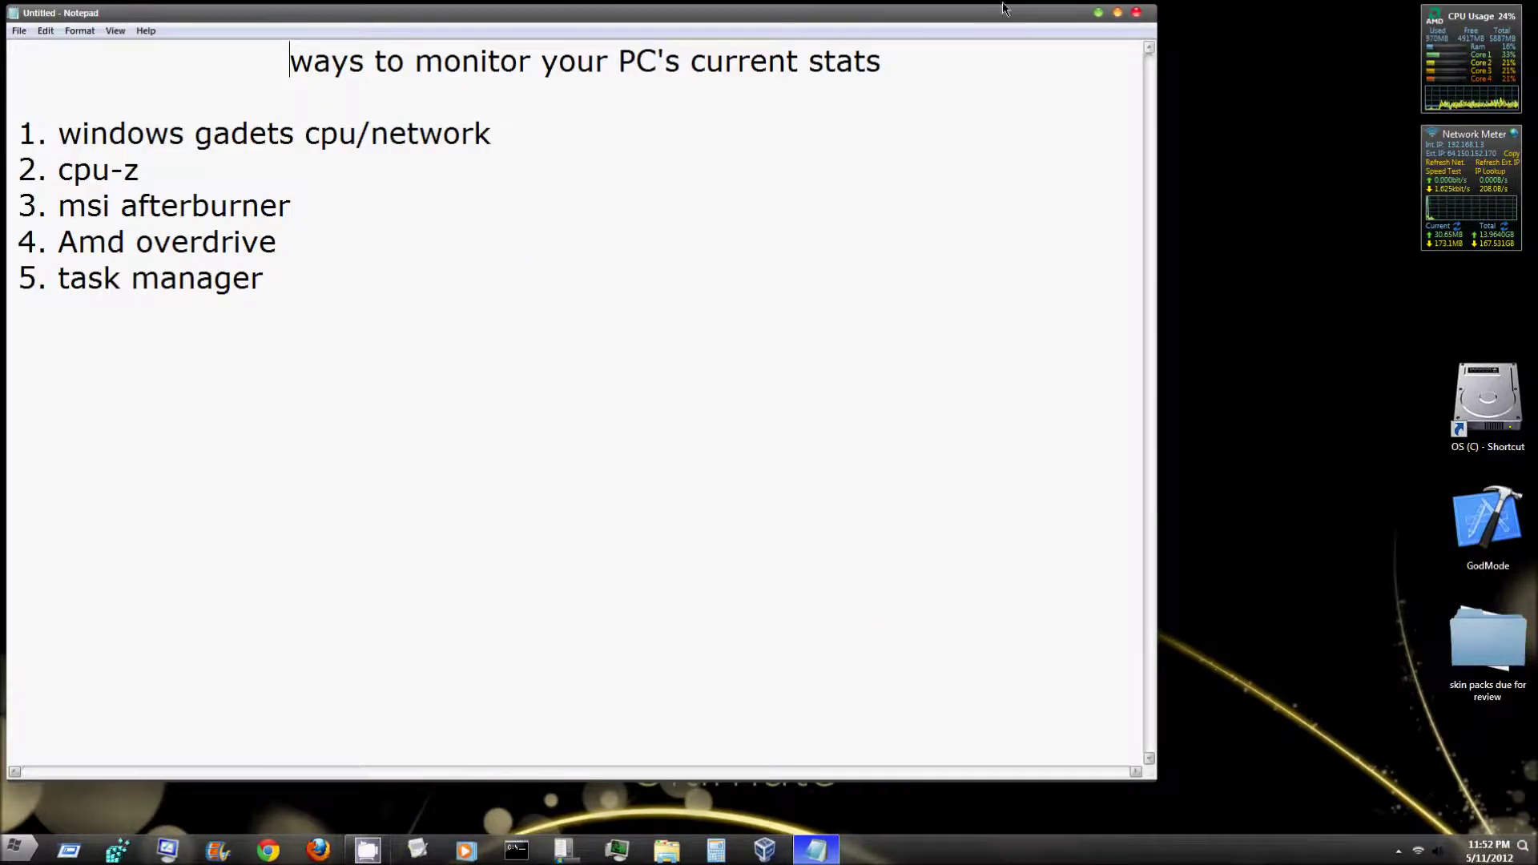
click(1099, 12)
click(17, 847)
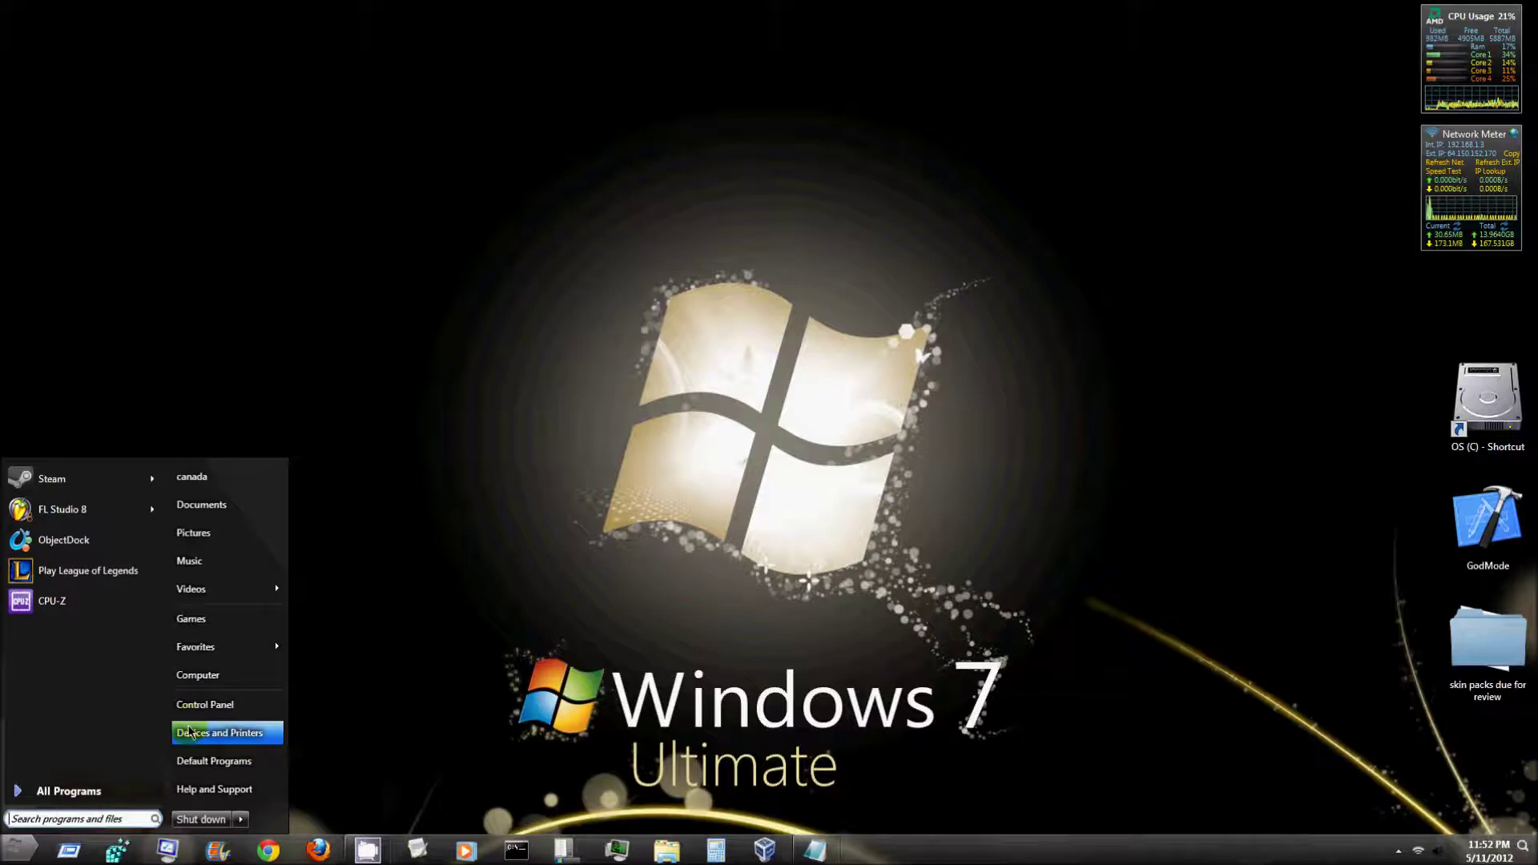
text(msi)
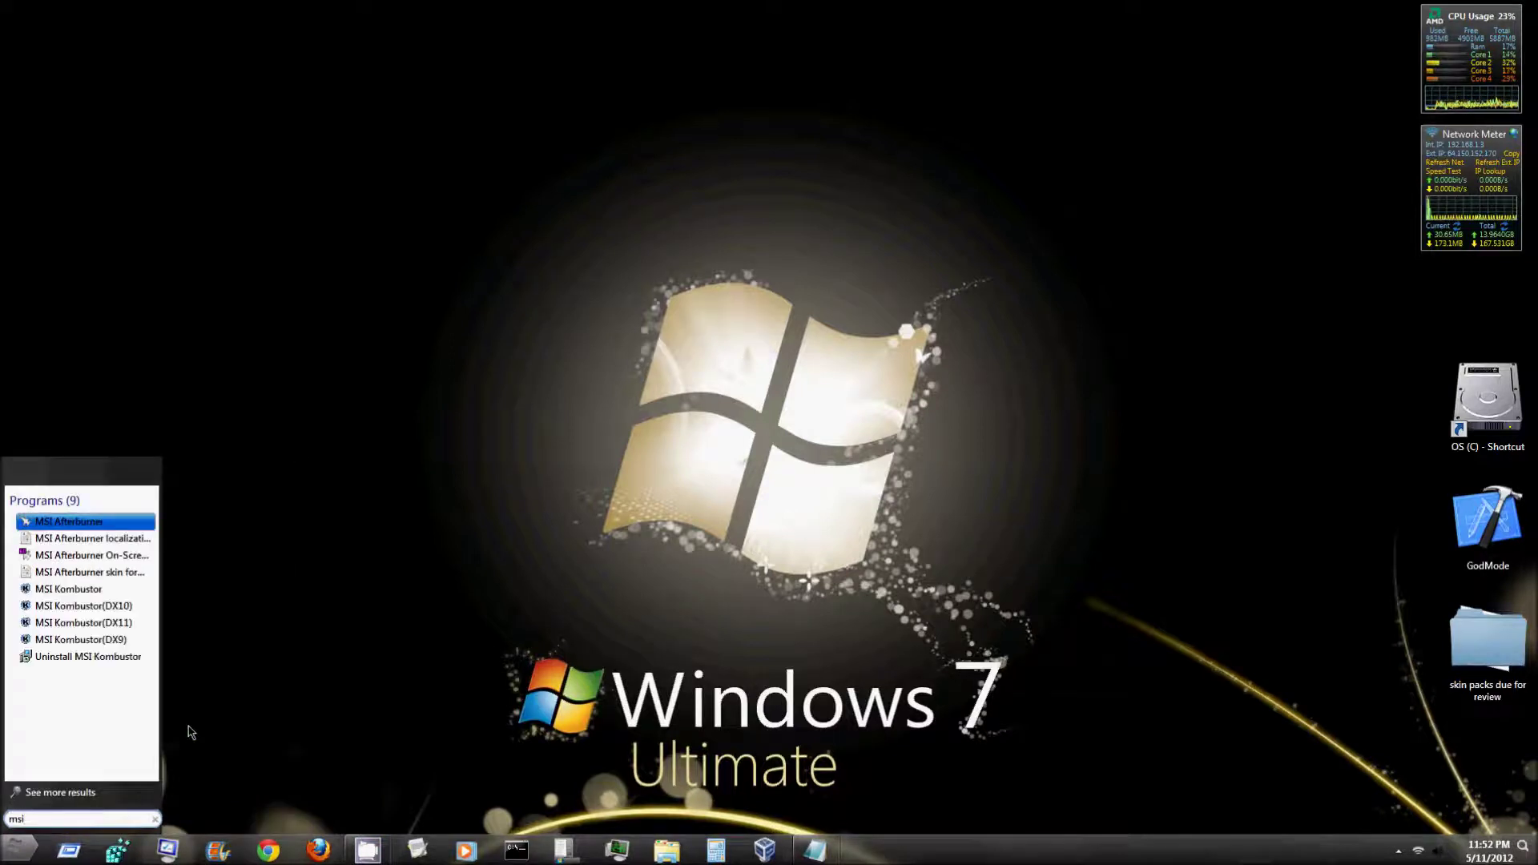
click(83, 530)
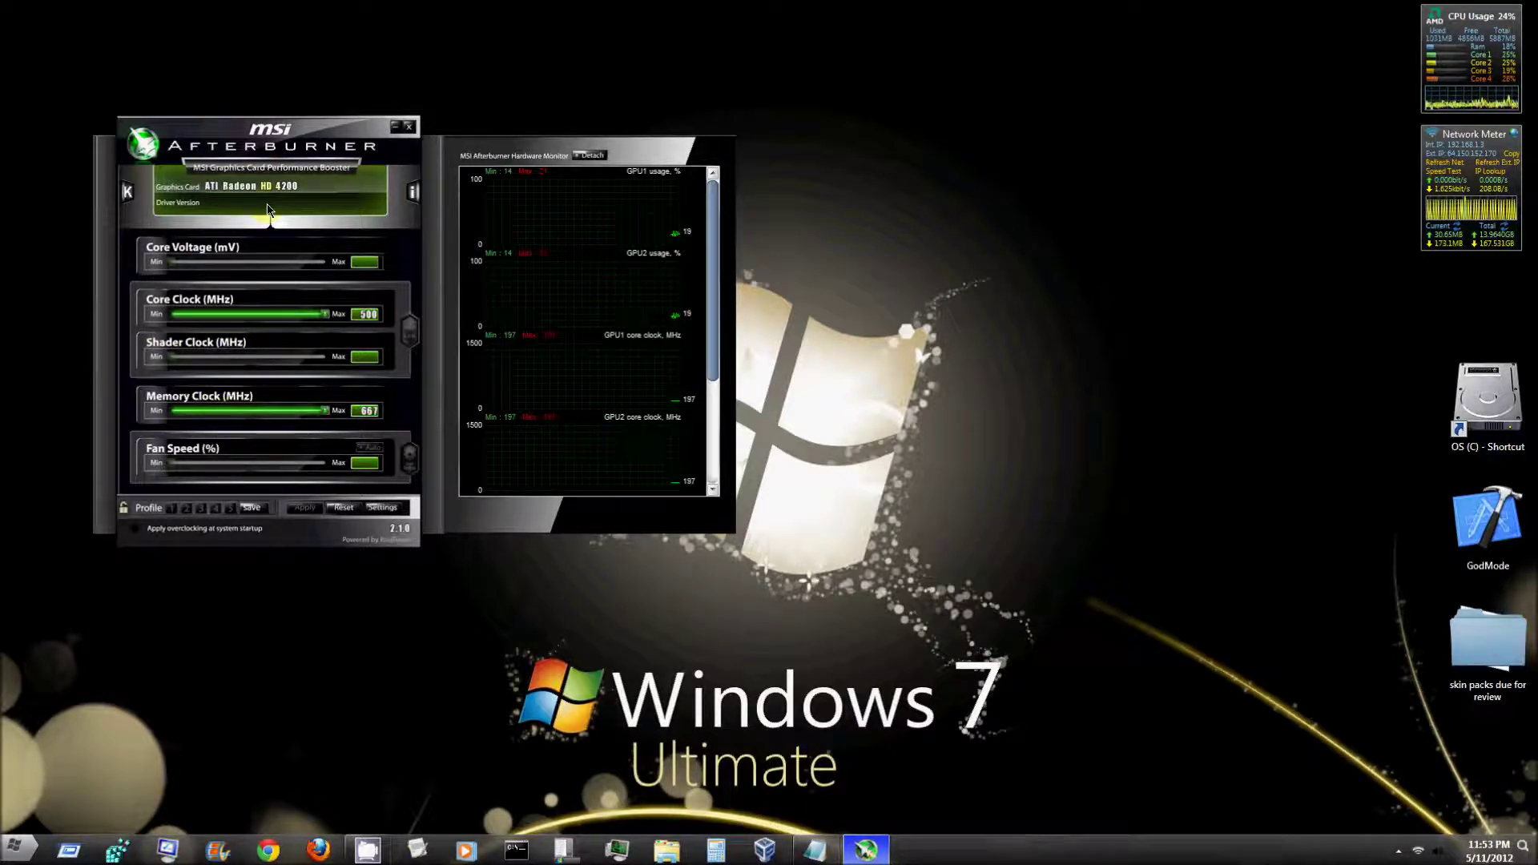
Reposition Afterburner to view the Radeon HD 4700's 500/667 MHz clocks, then close it.
drag(256, 134, 434, 117)
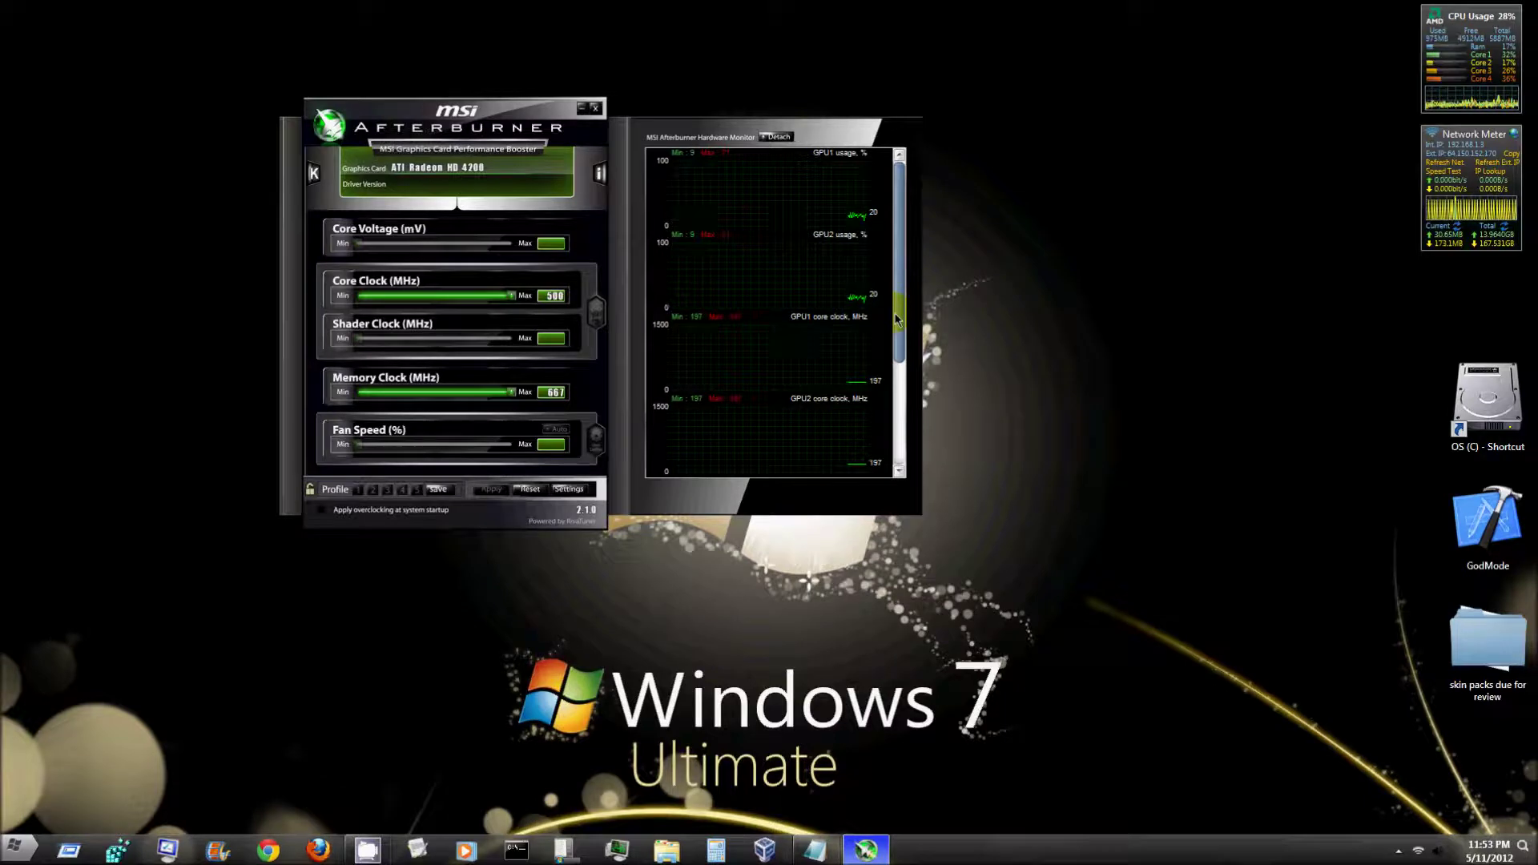
mouse_move(903, 325)
mouse_down()
mouse_move(903, 448)
mouse_move(903, 344)
mouse_up()
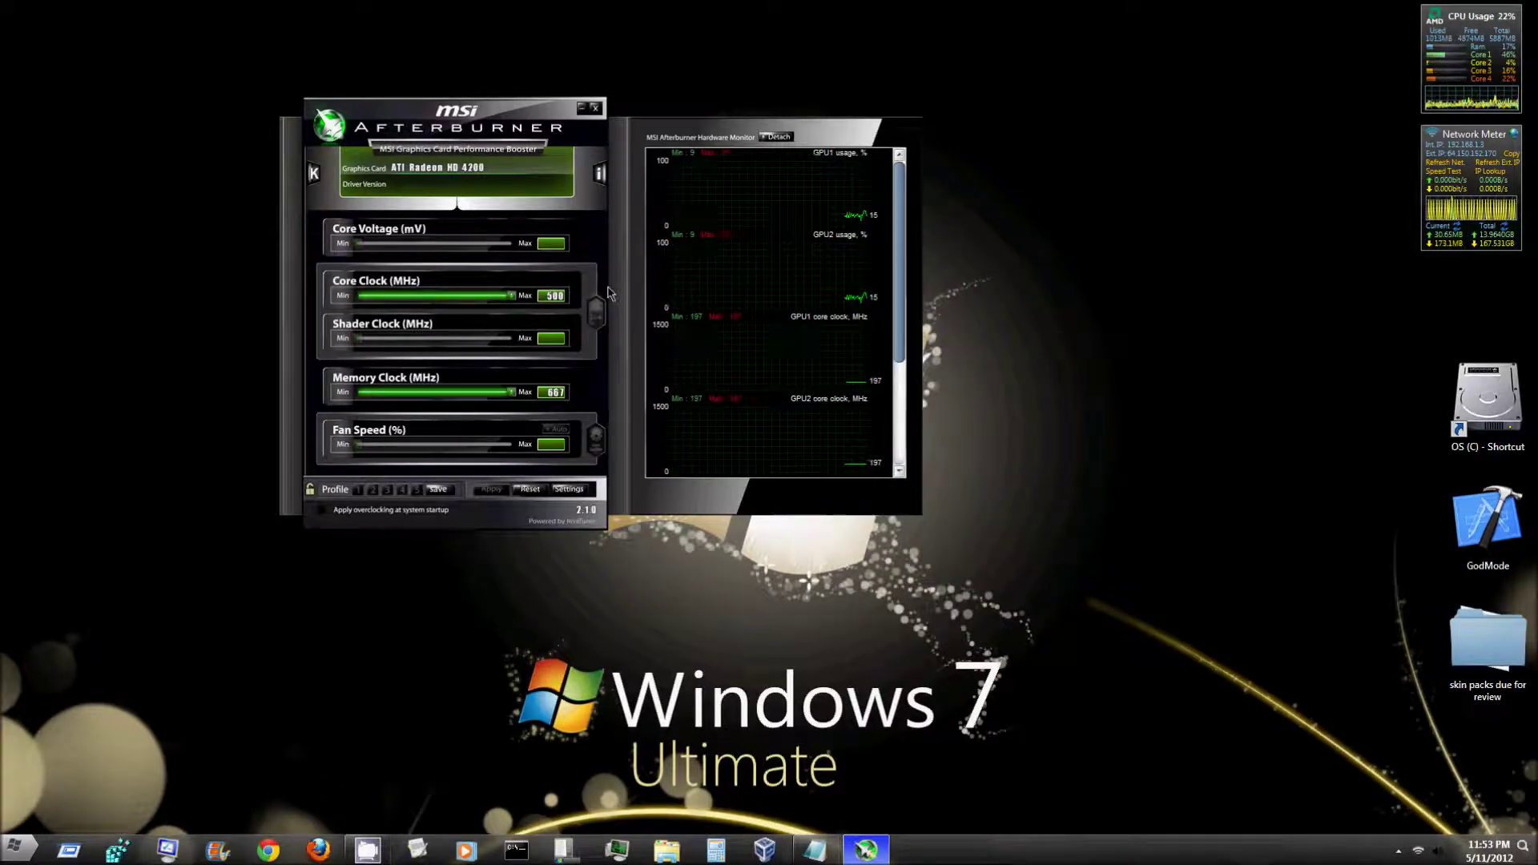
click(596, 108)
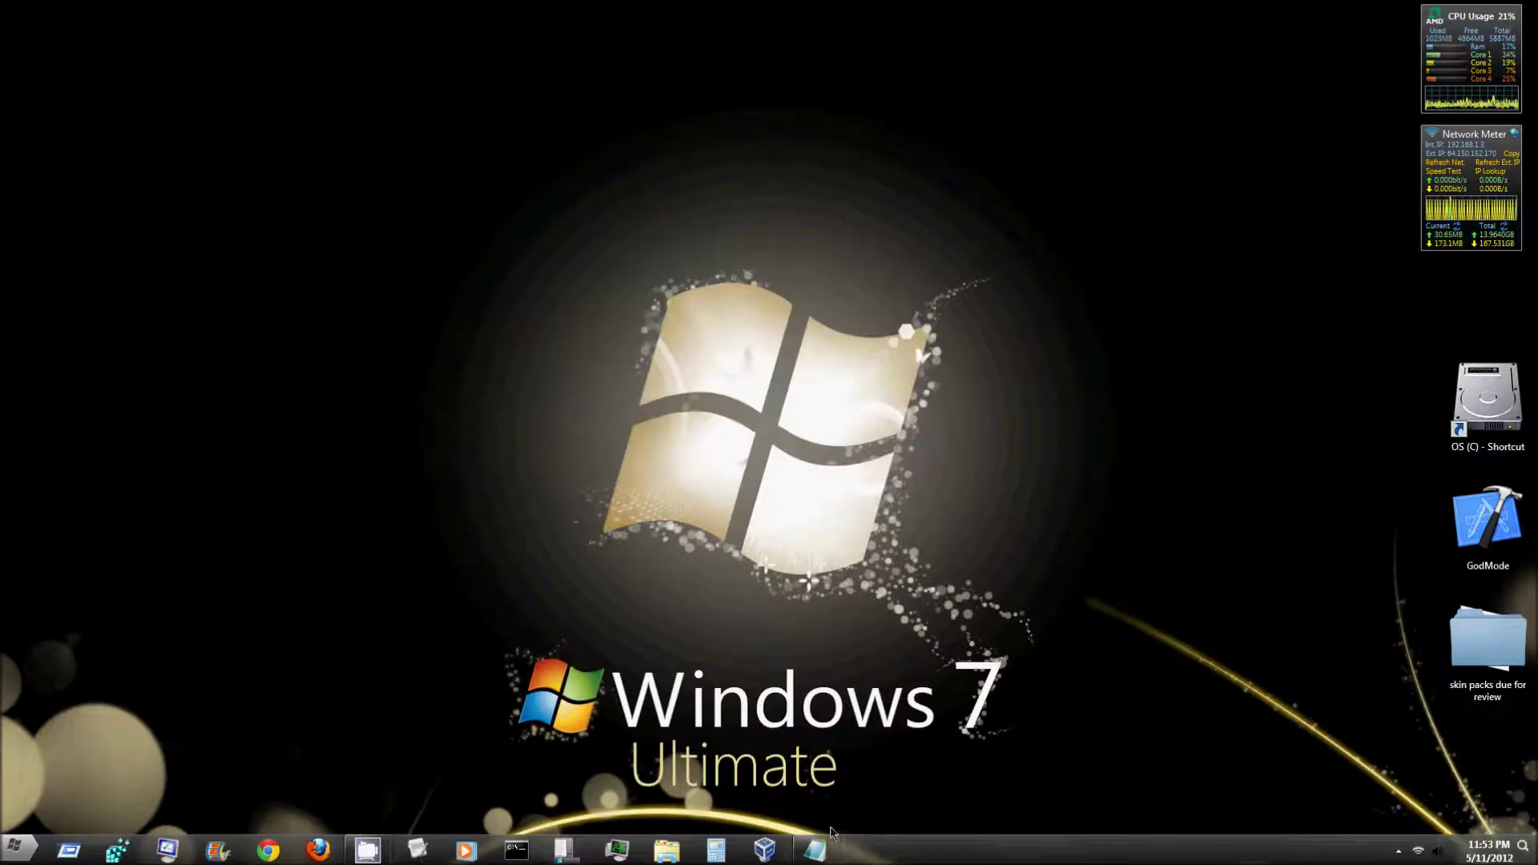
click(821, 859)
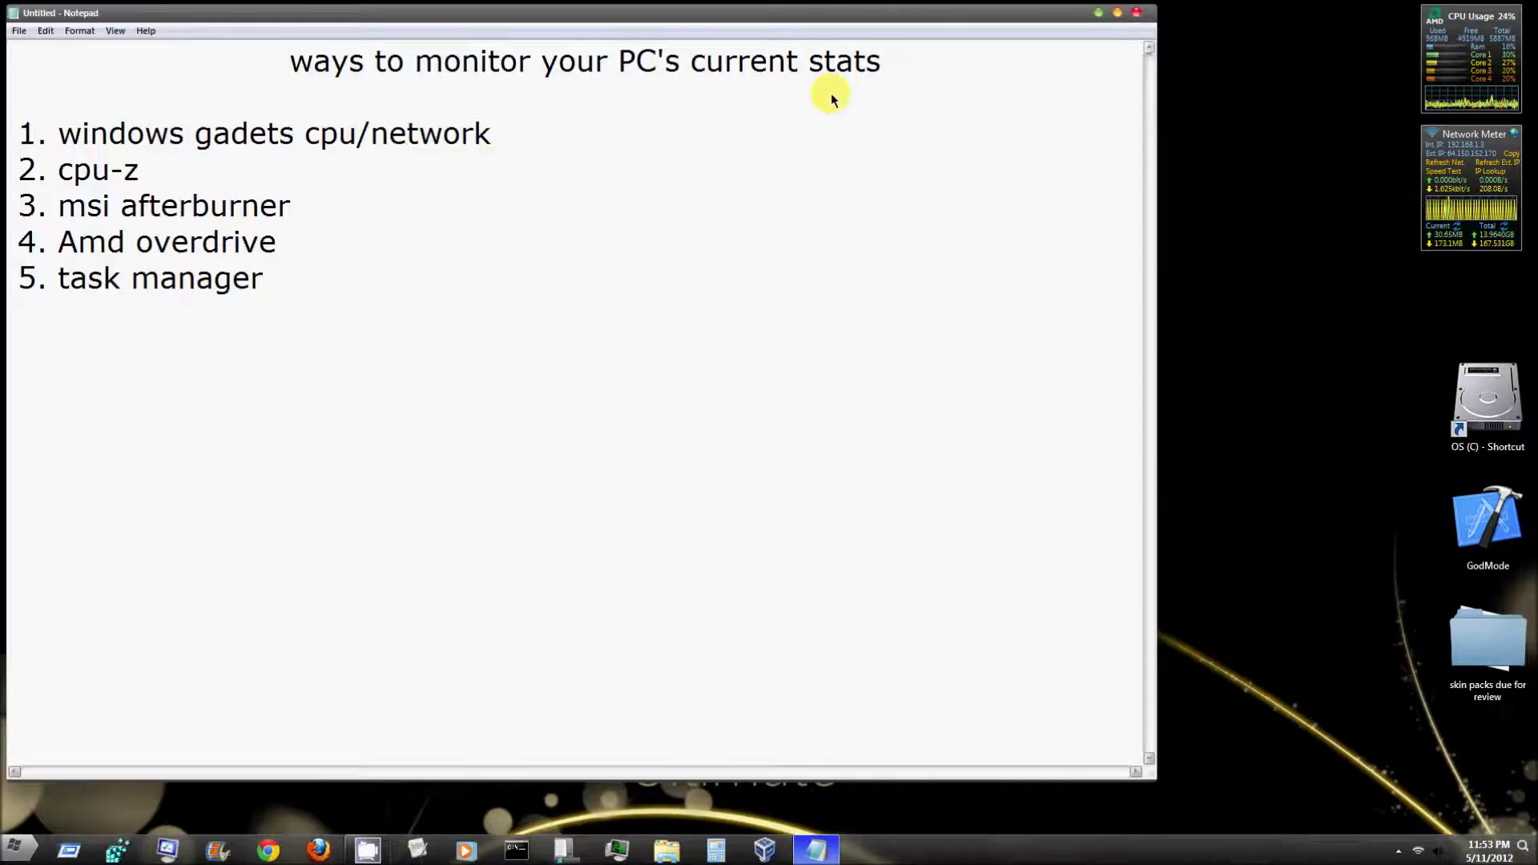
click(1118, 13)
click(16, 848)
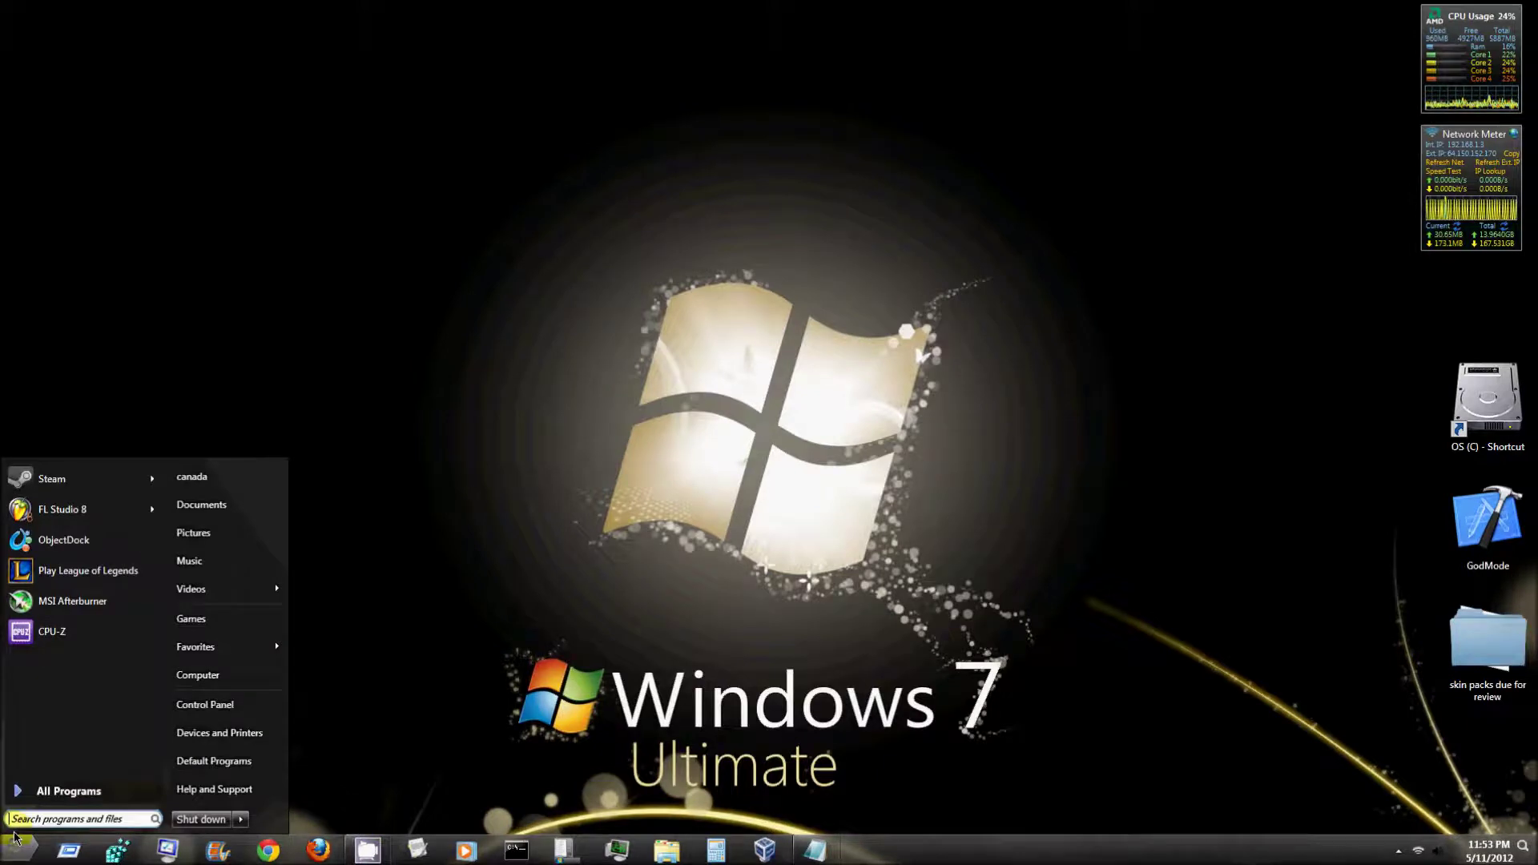
text(amd)
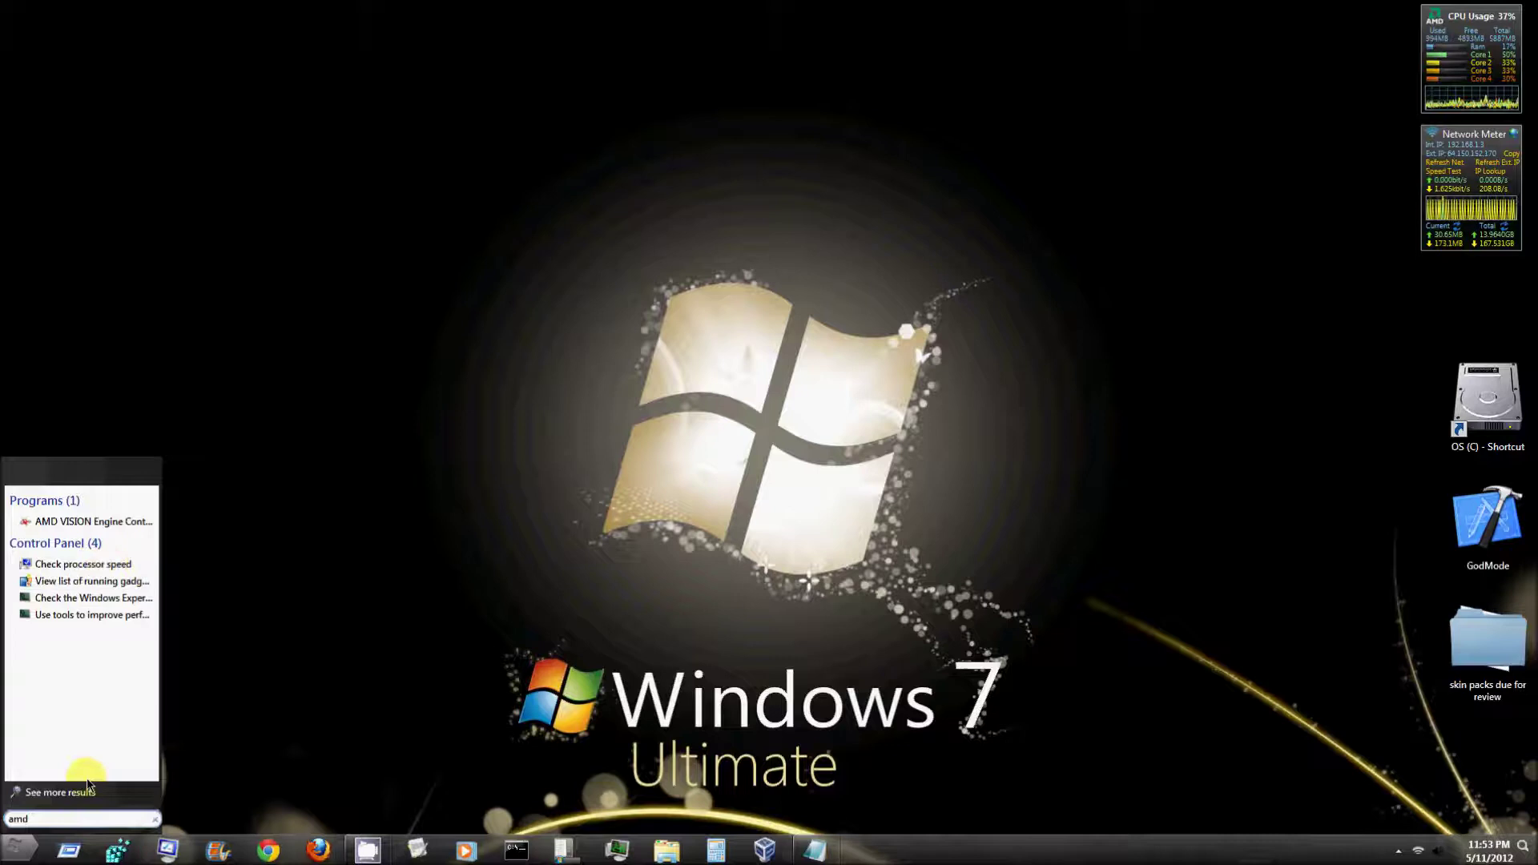
text( o)
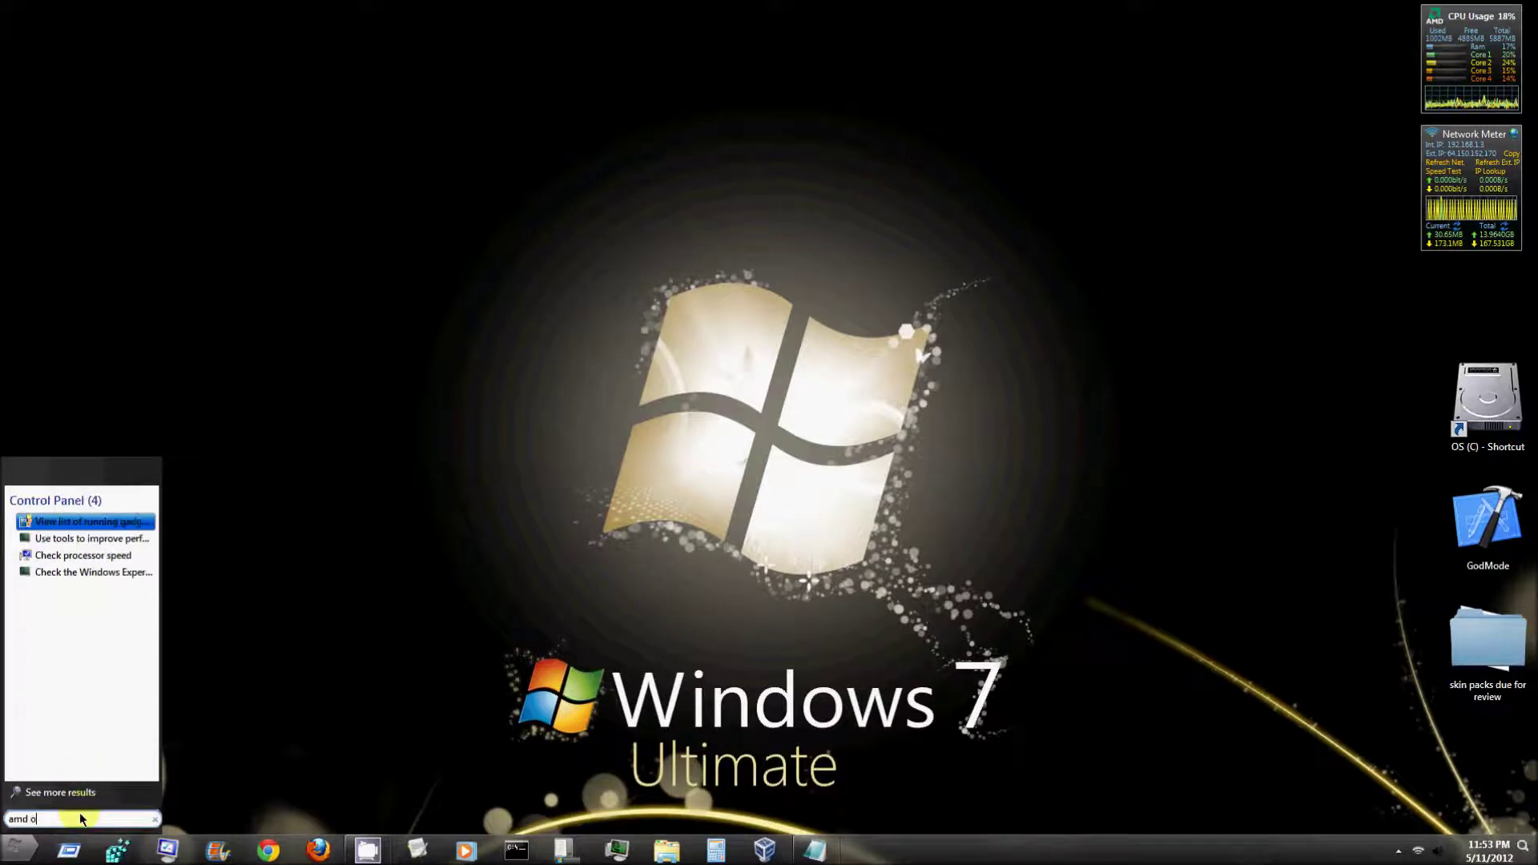
text(ver)
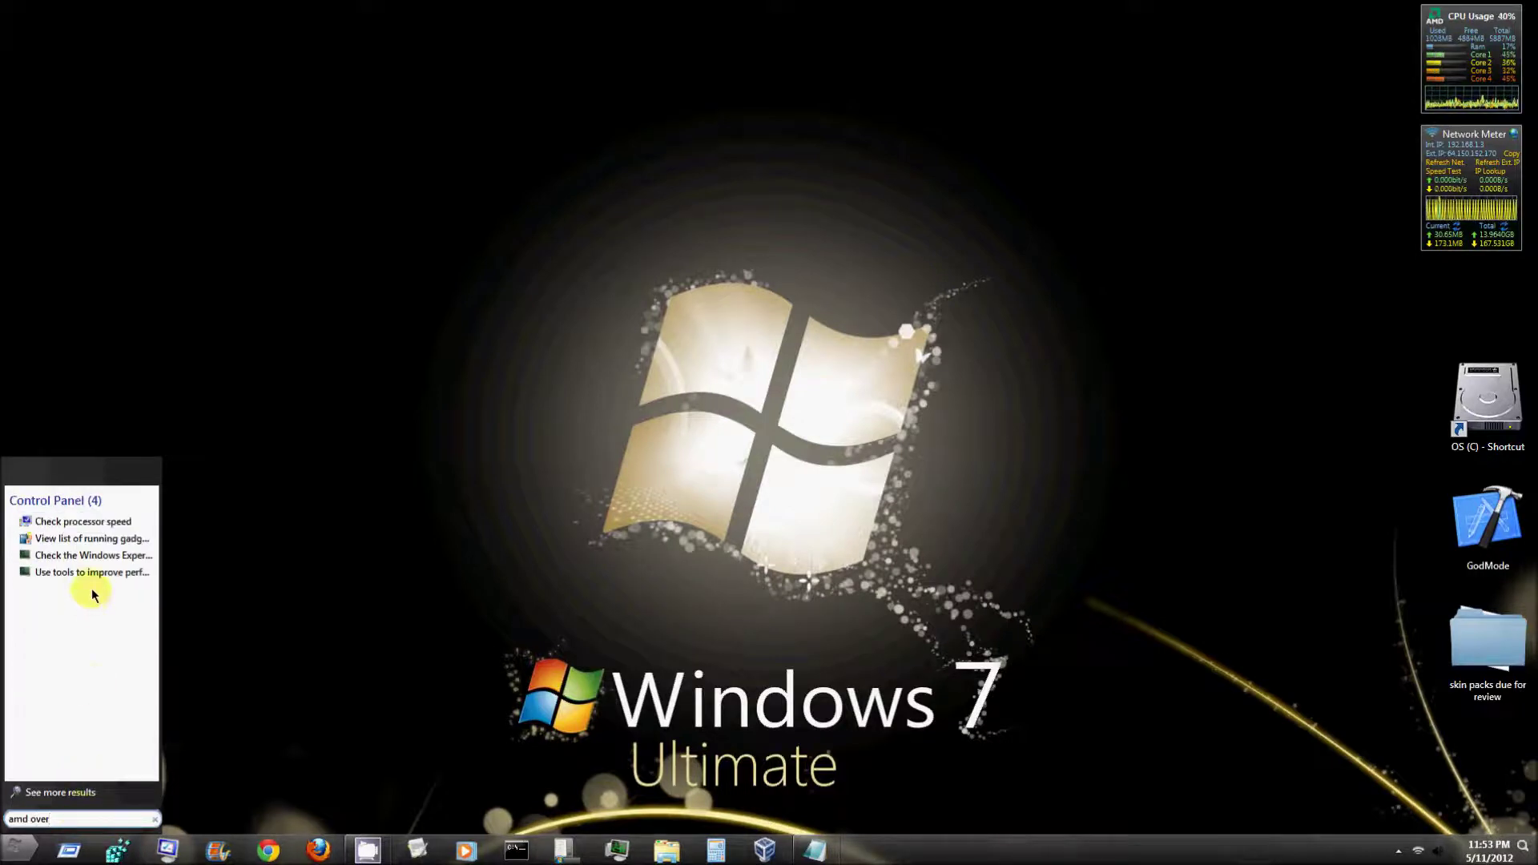
text(dri)
key(Return)
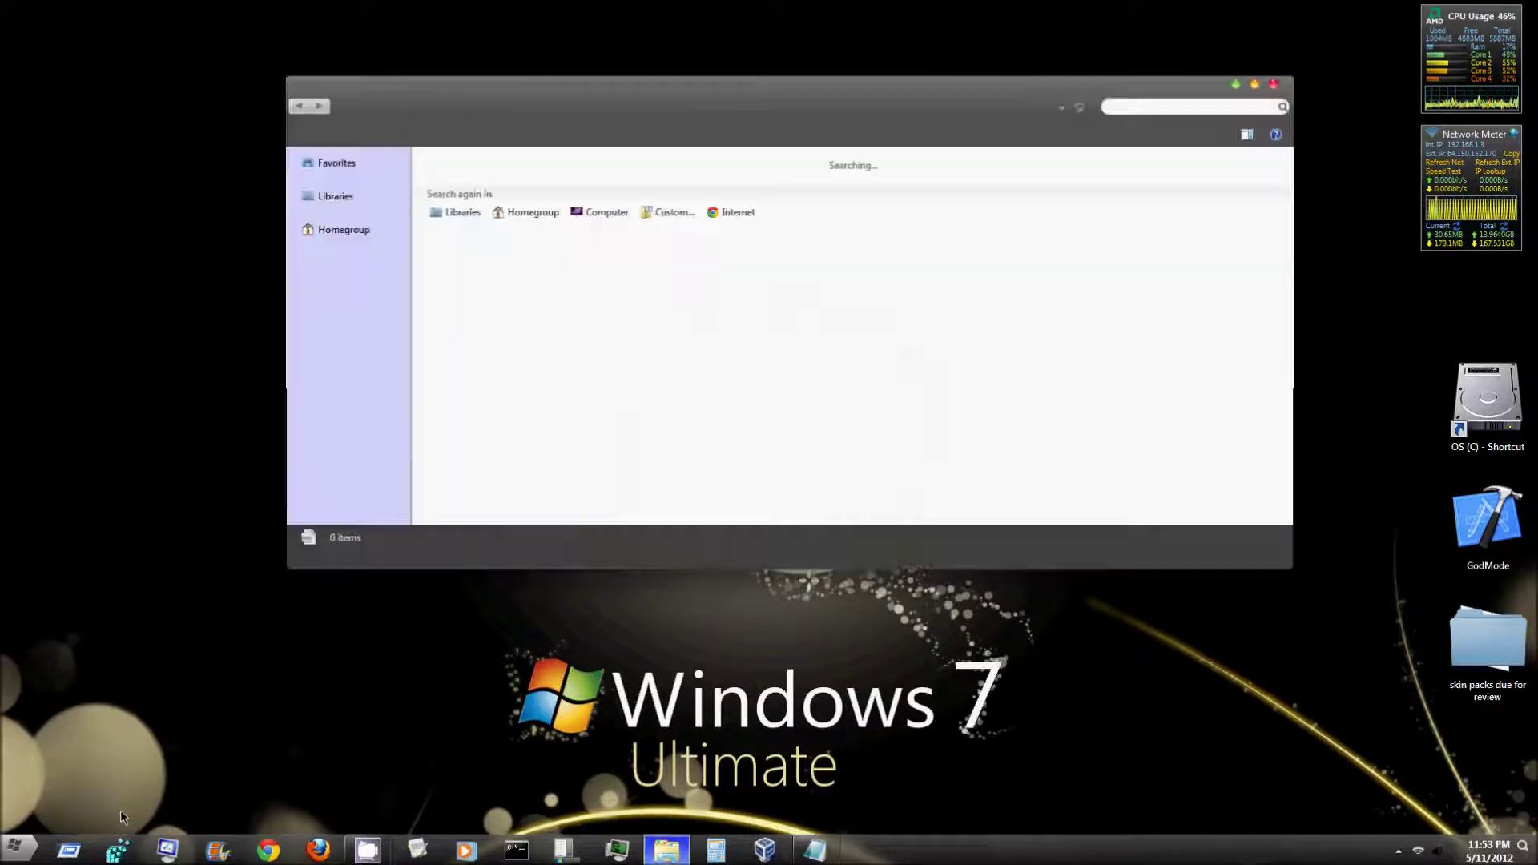
click(1273, 83)
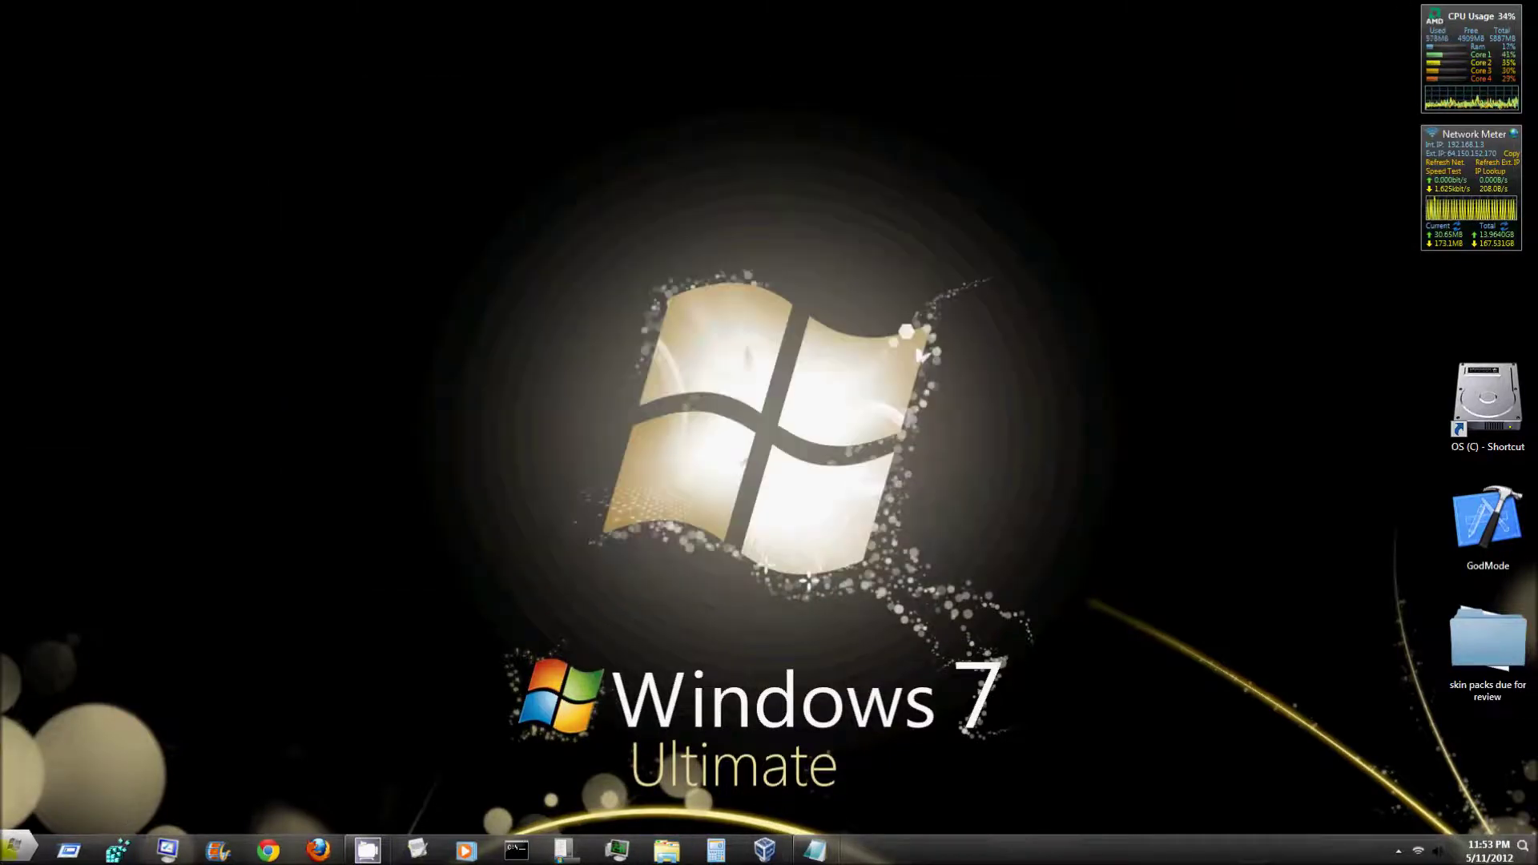
click(15, 847)
click(752, 502)
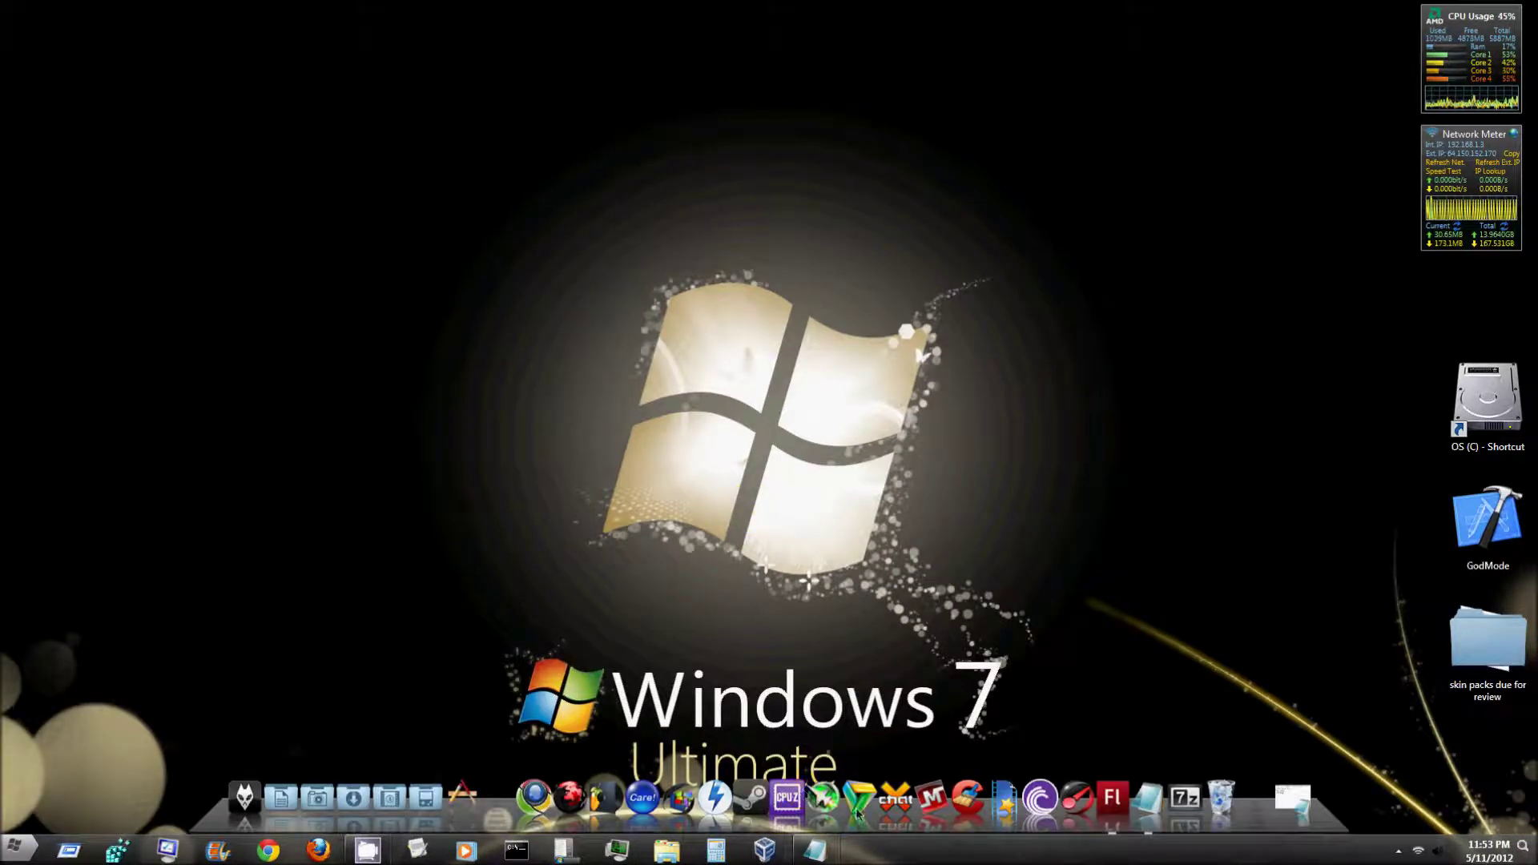
click(858, 801)
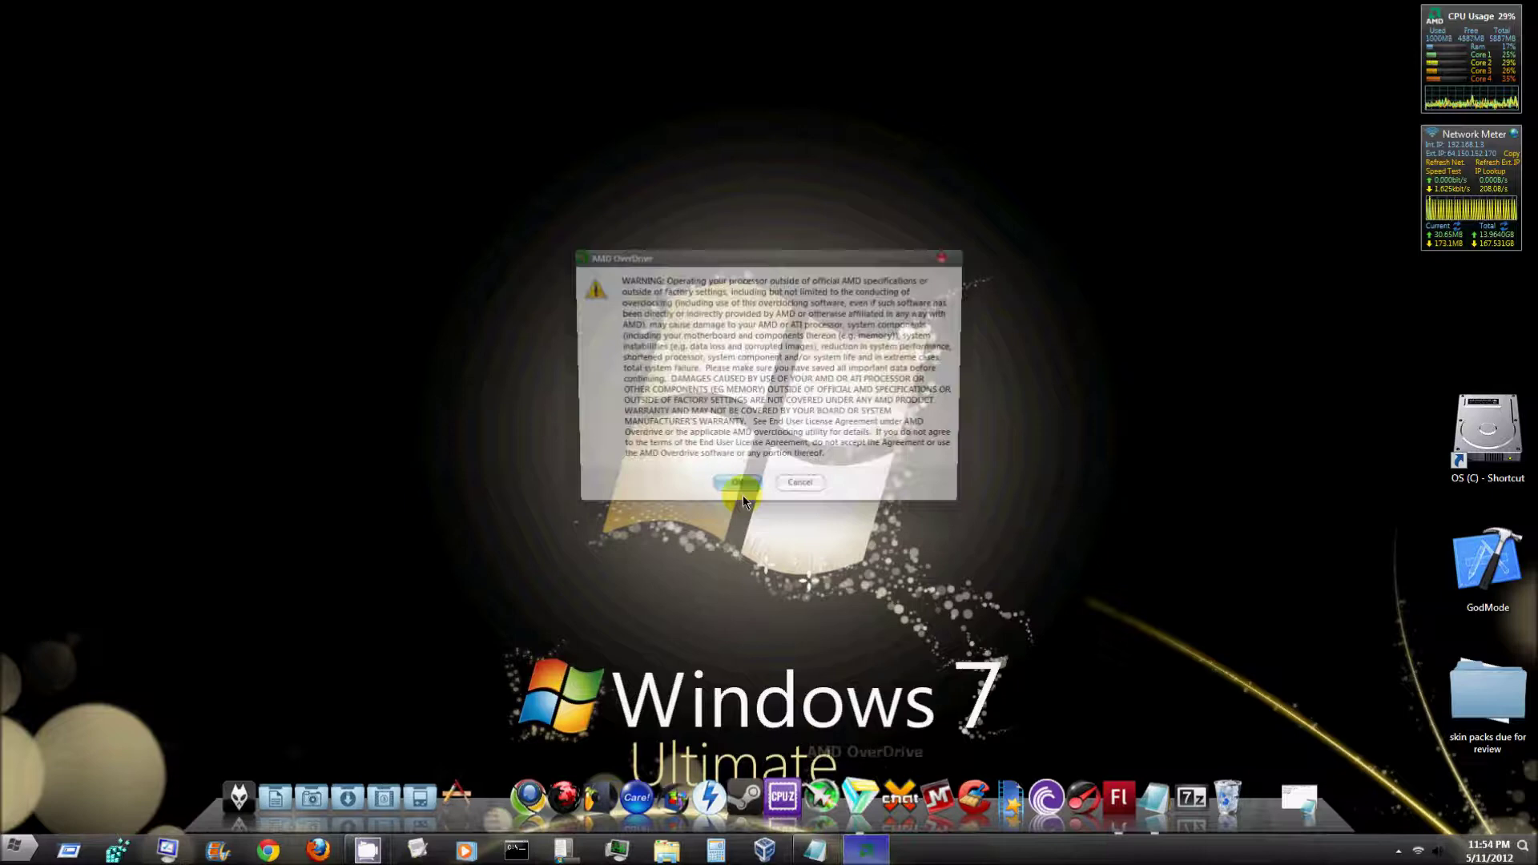
click(741, 486)
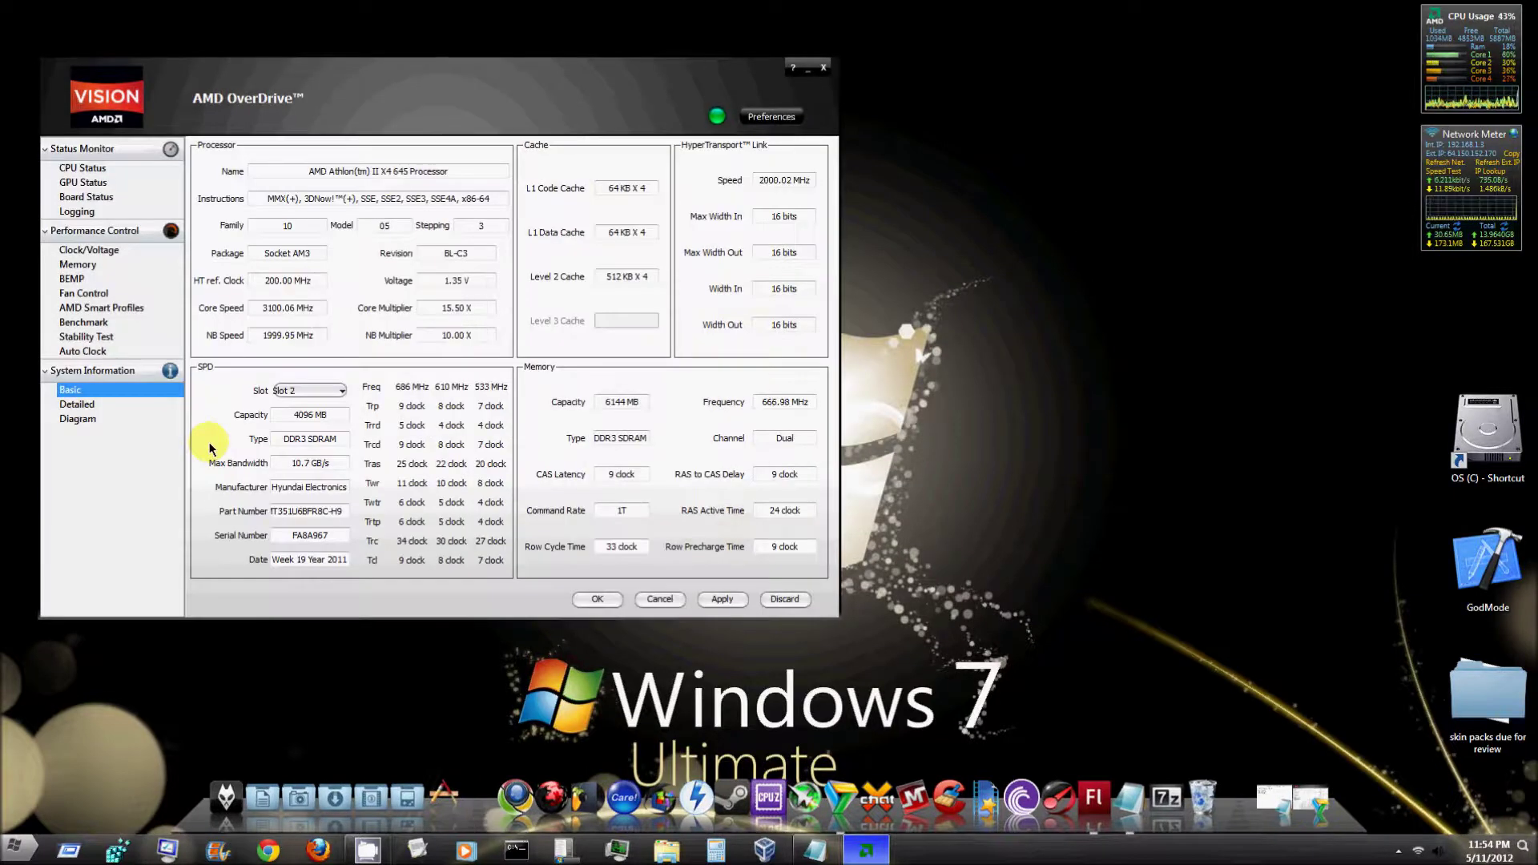
click(100, 173)
click(113, 183)
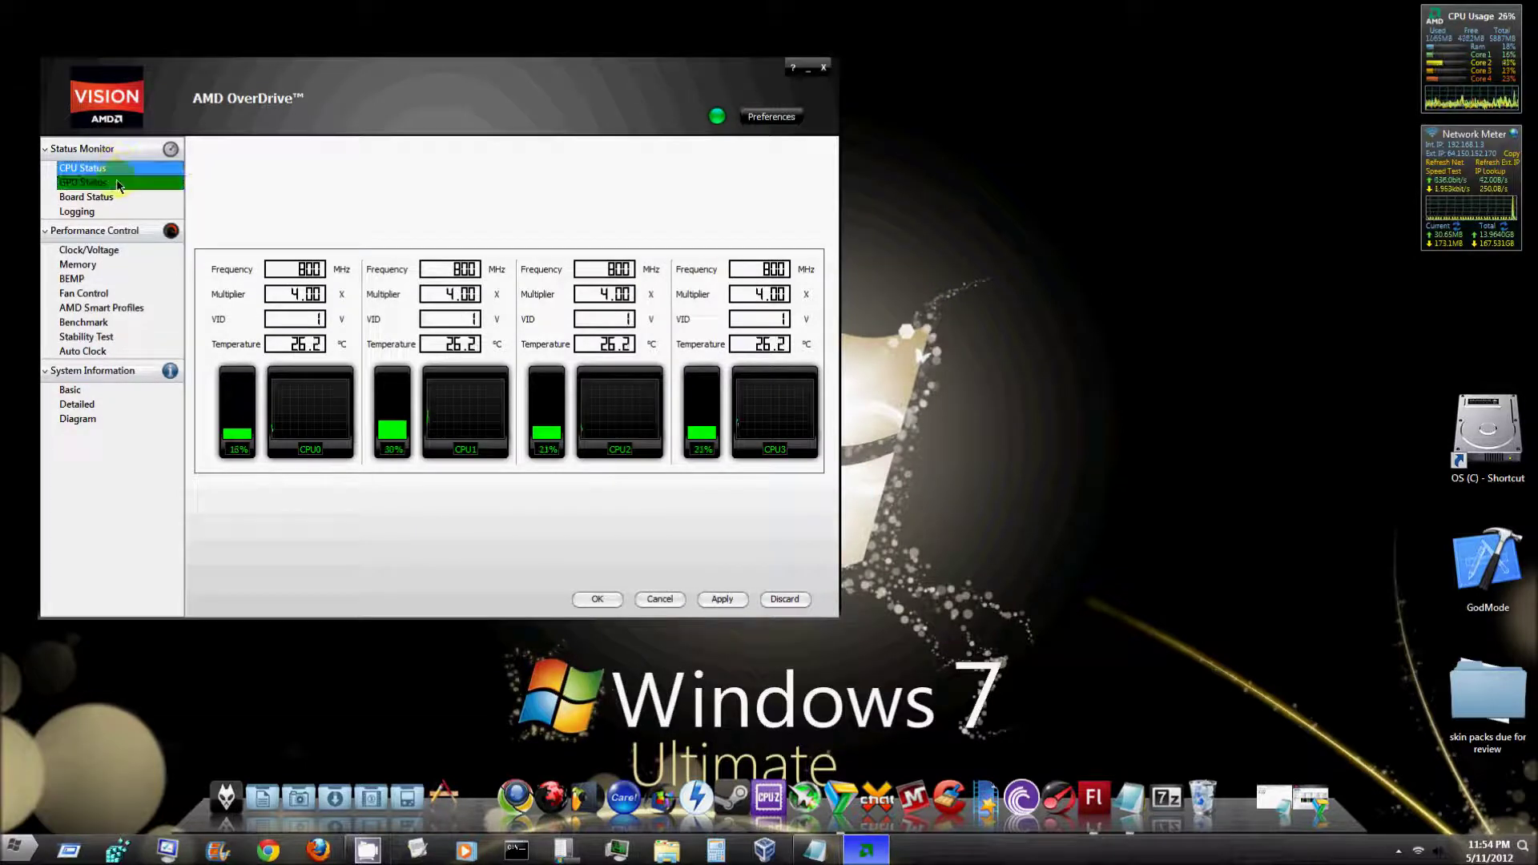
click(112, 252)
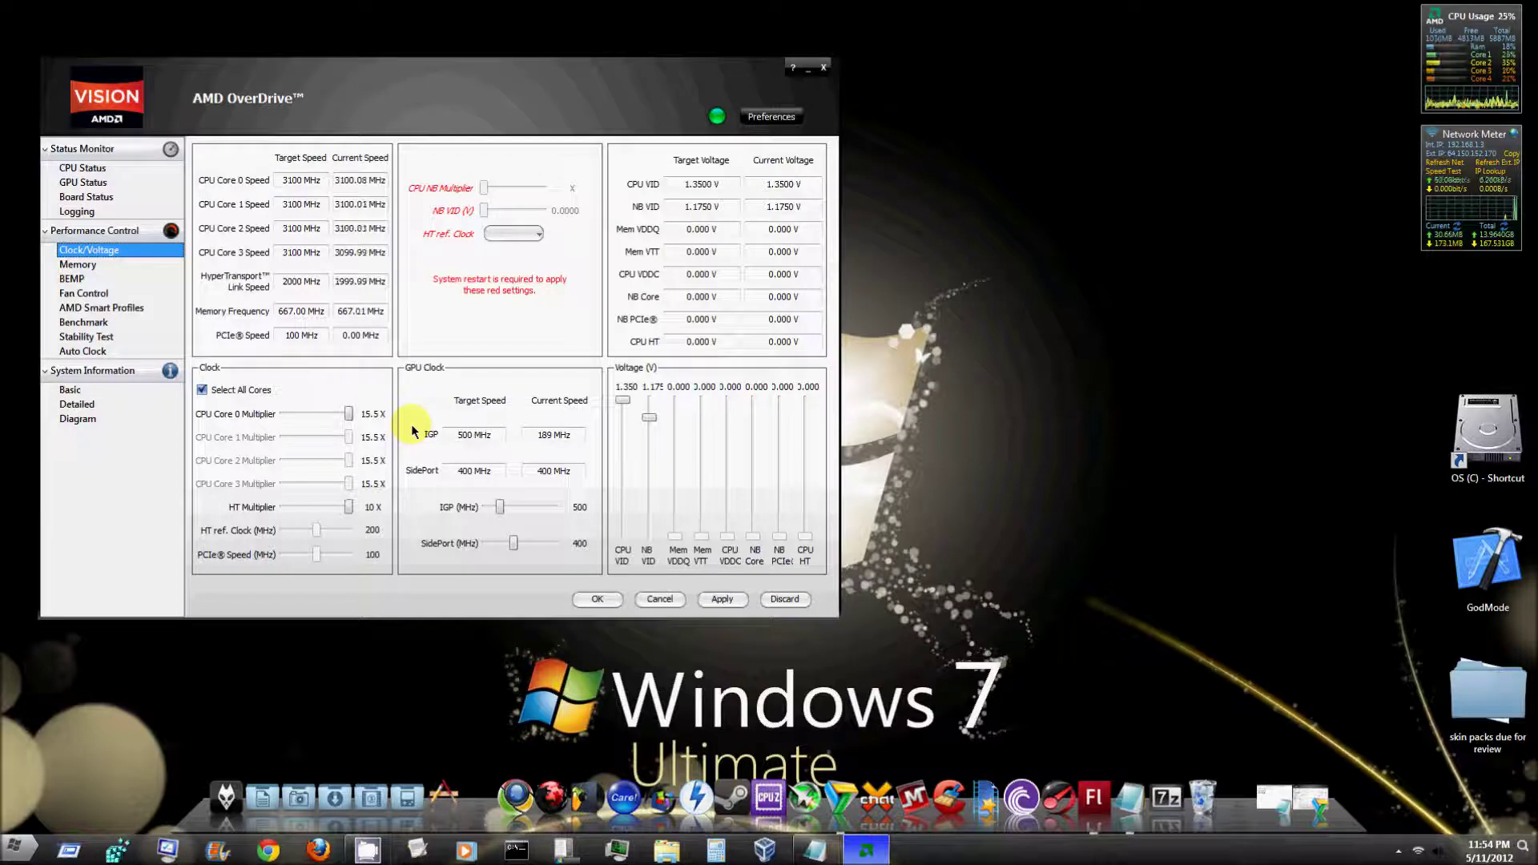
click(824, 69)
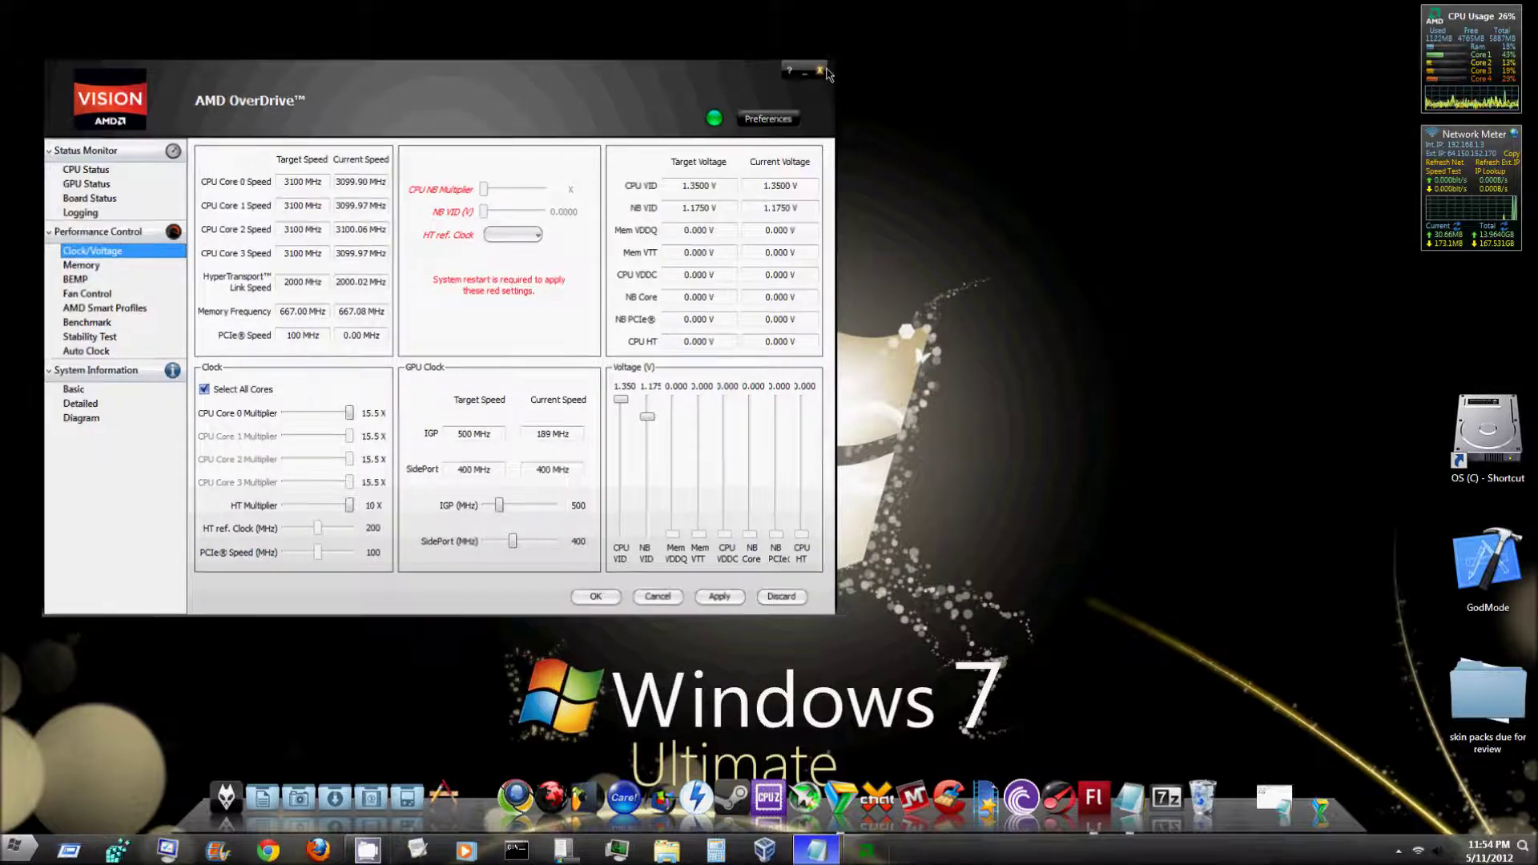
click(833, 857)
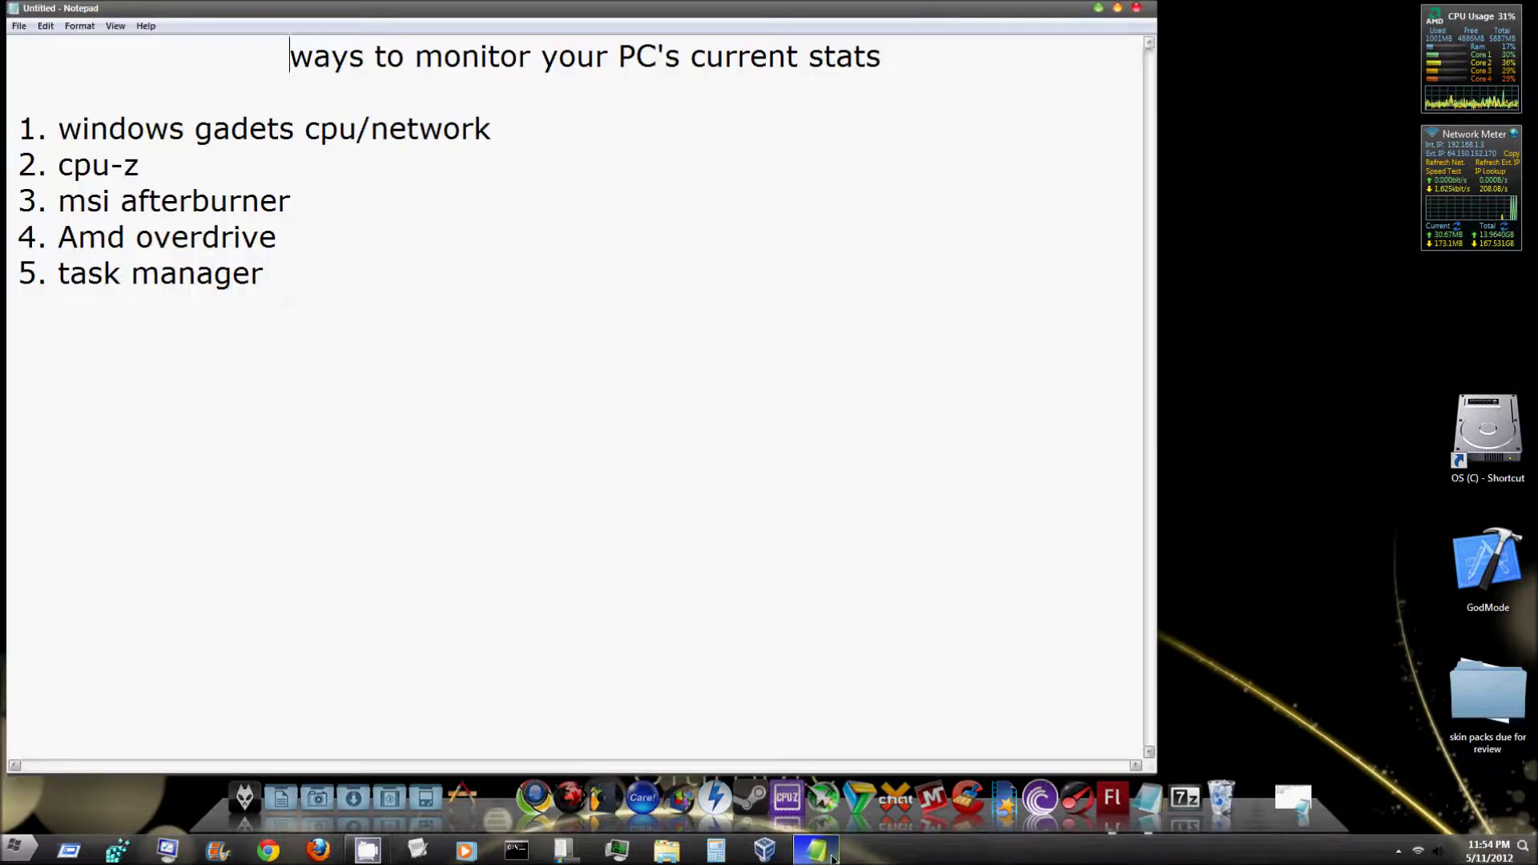
click(1097, 8)
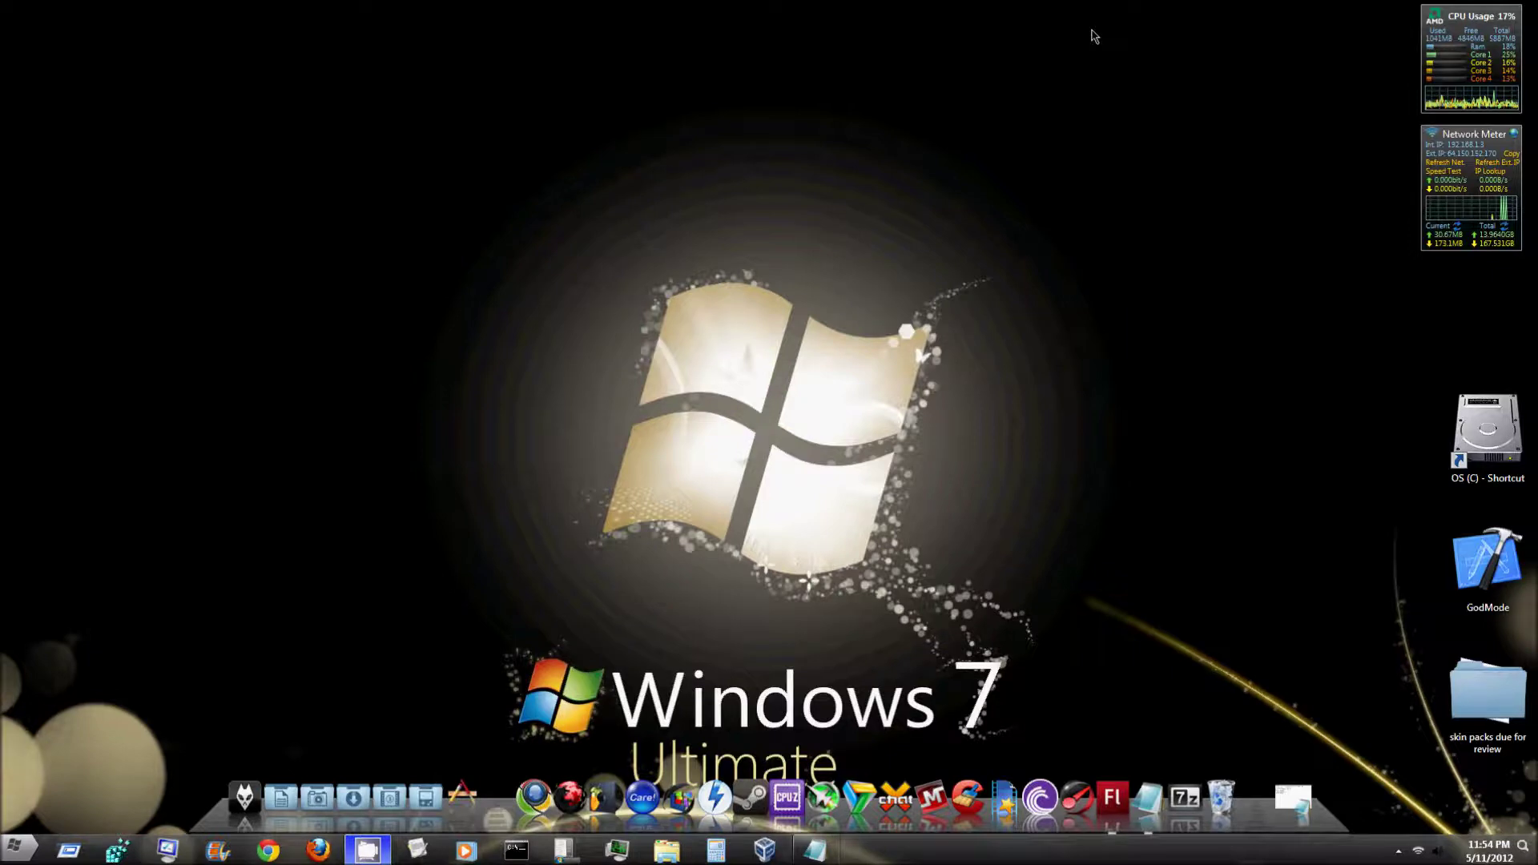
key(ctrl+shift+Escape)
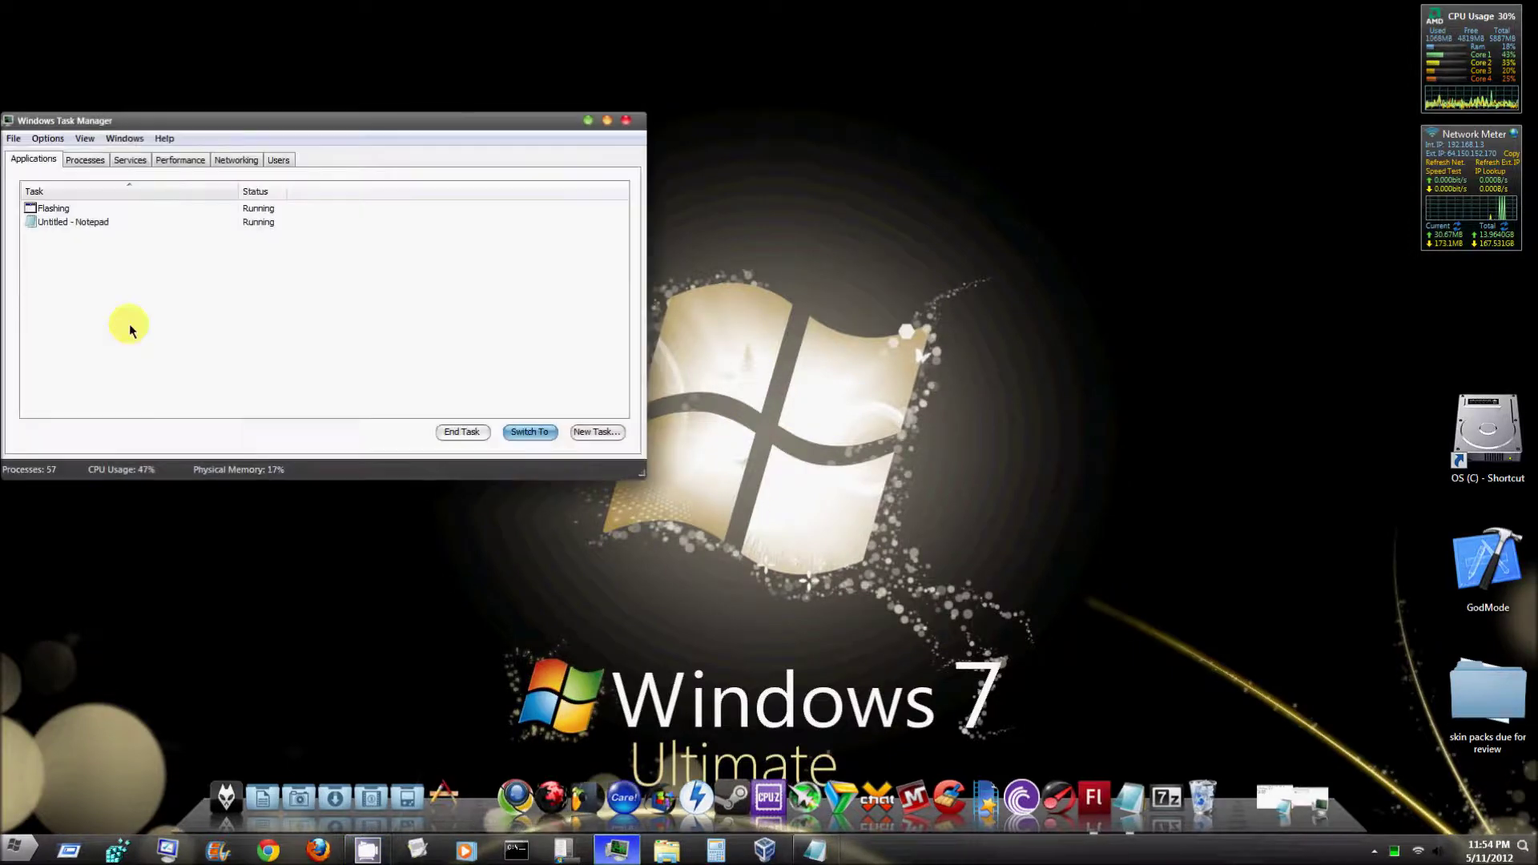
click(95, 163)
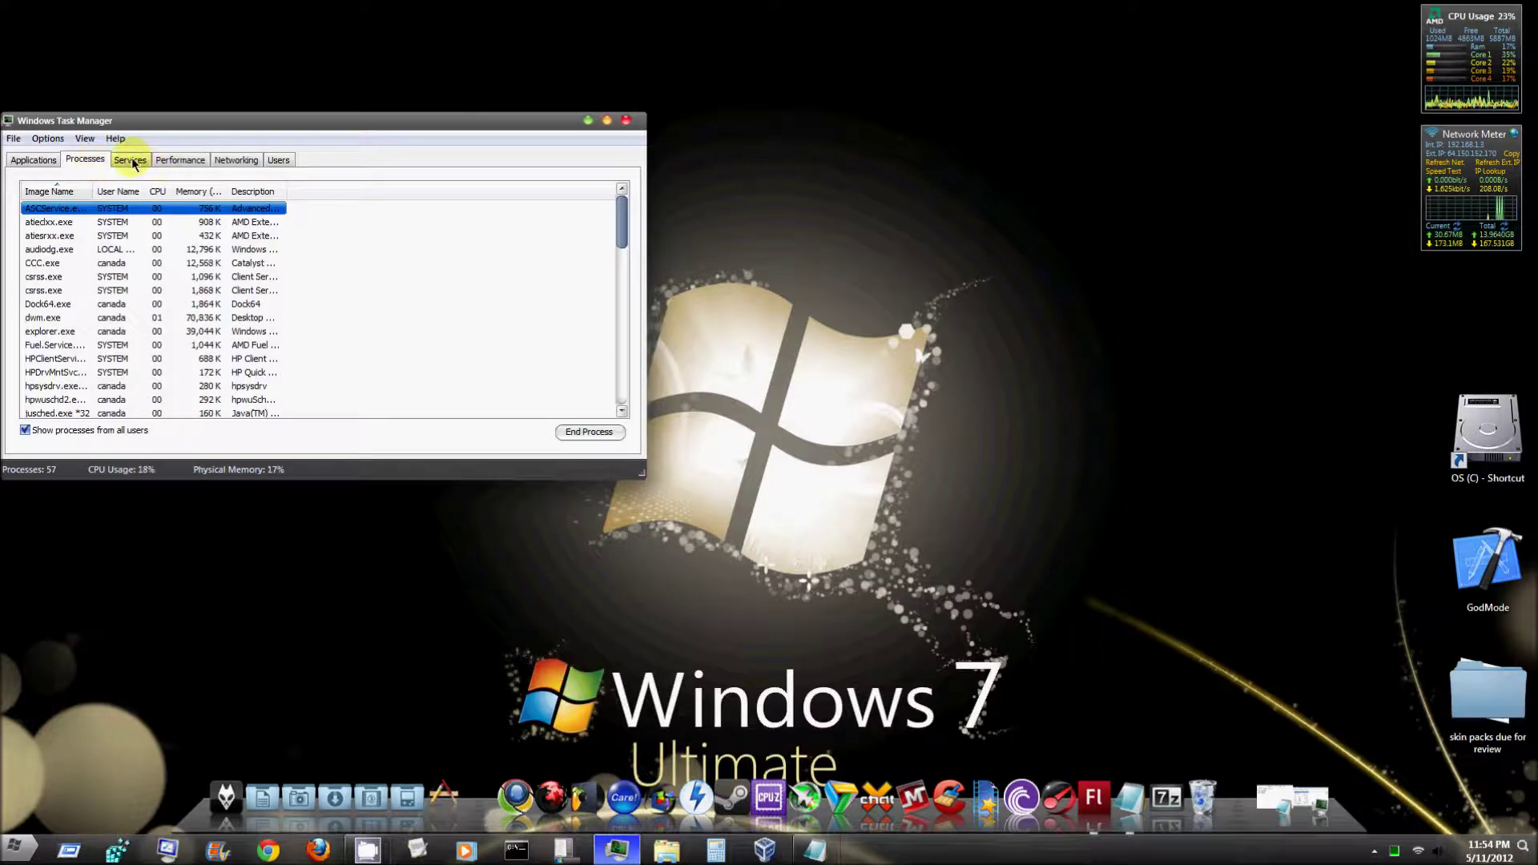
click(134, 159)
click(85, 160)
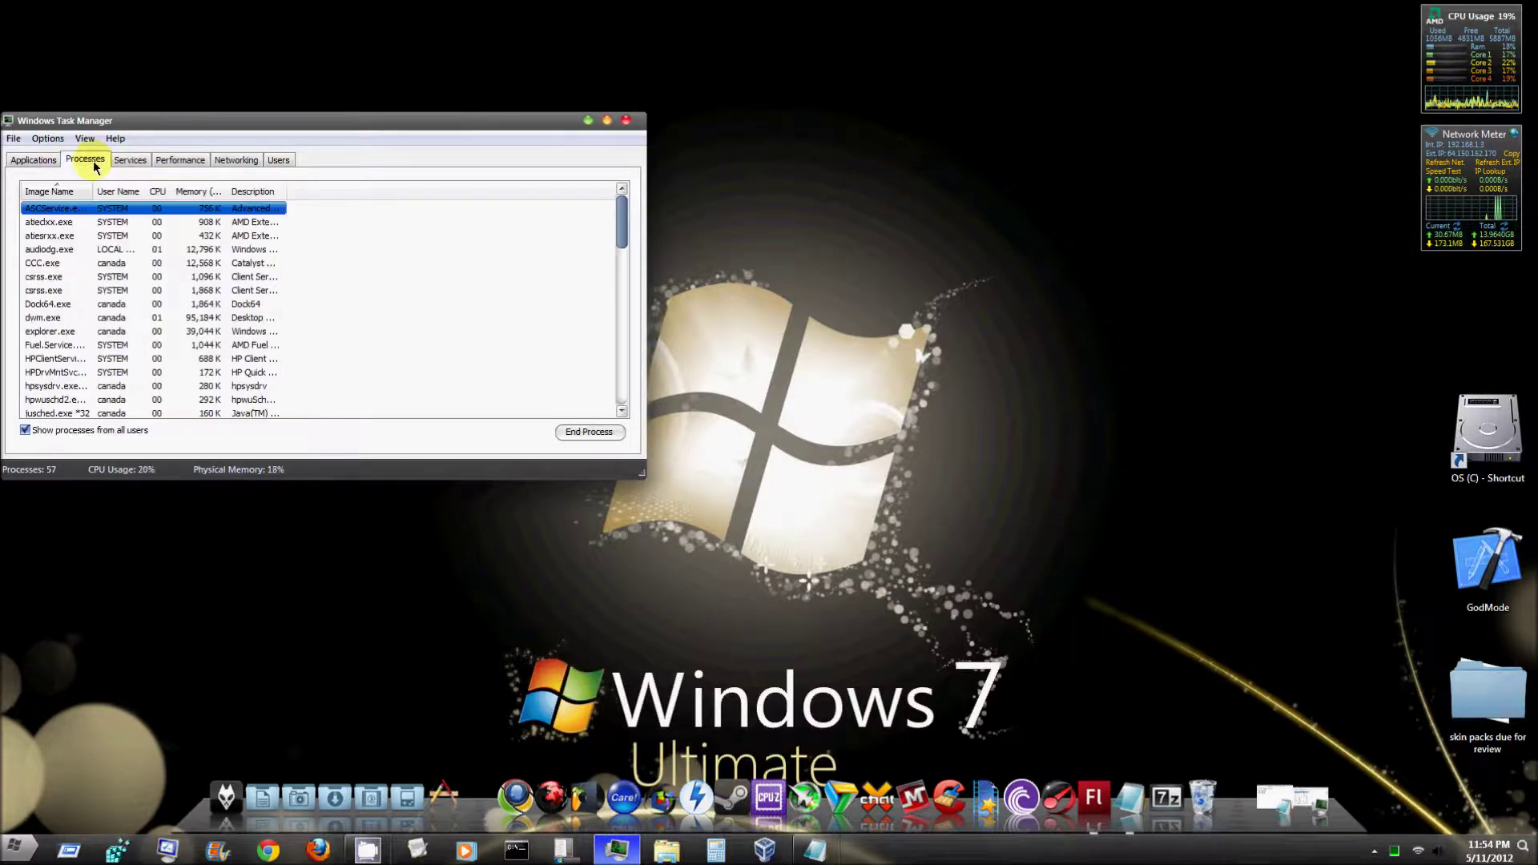
click(34, 161)
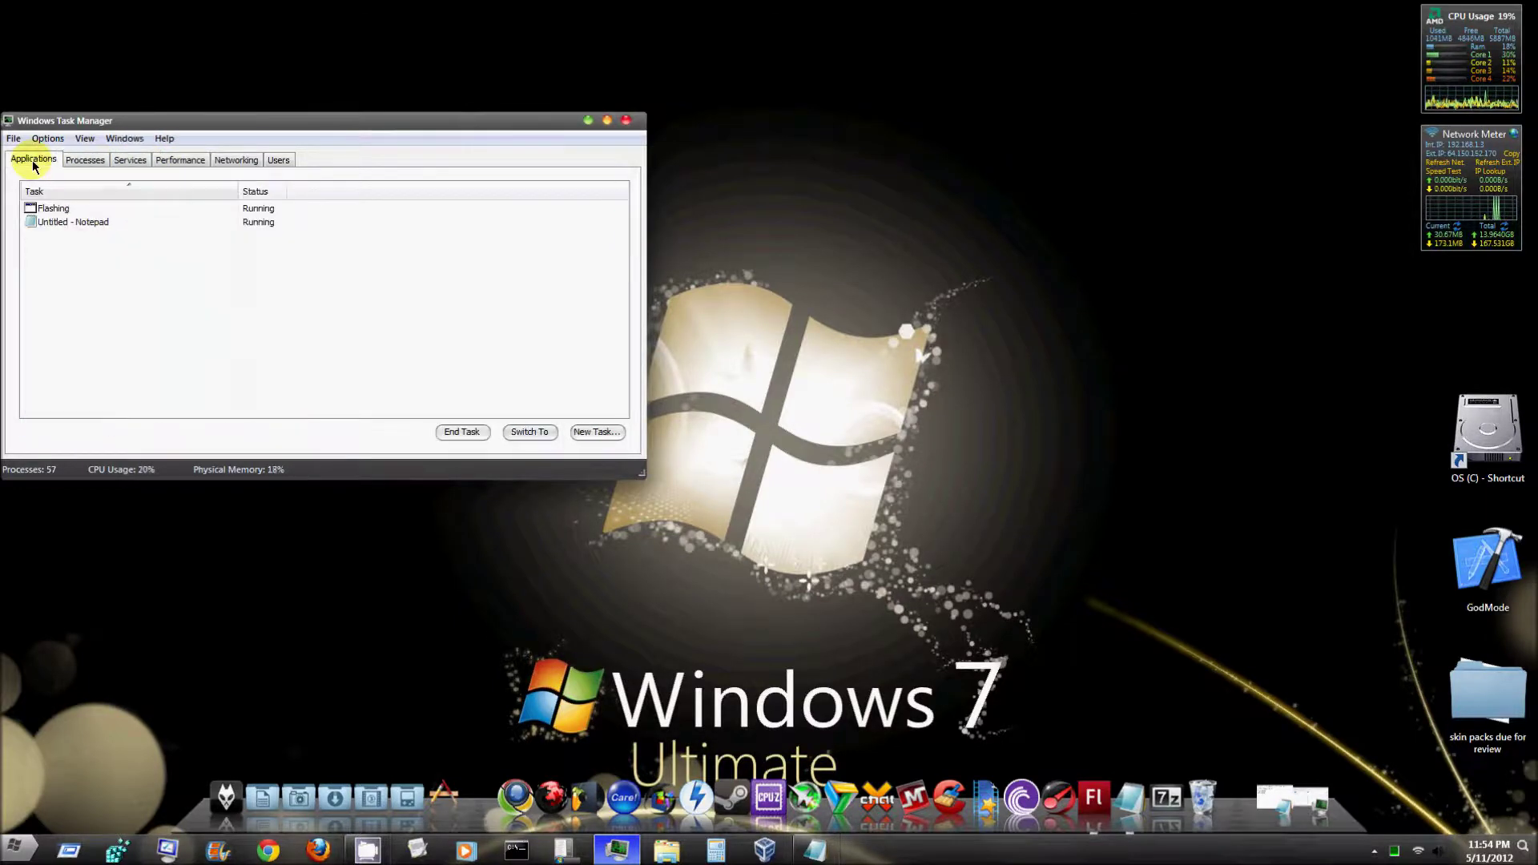
click(173, 164)
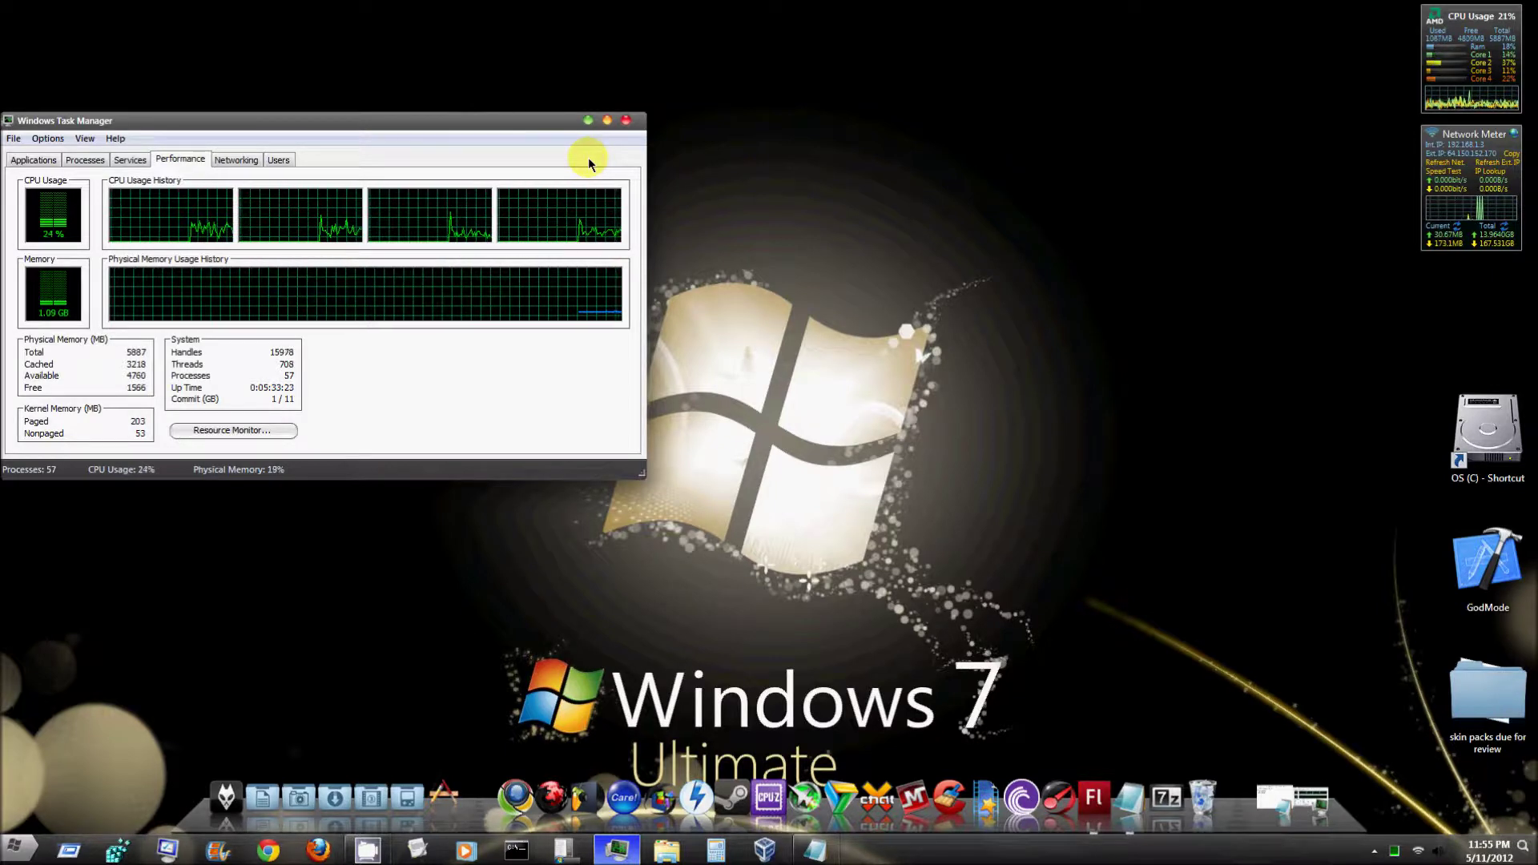
click(628, 121)
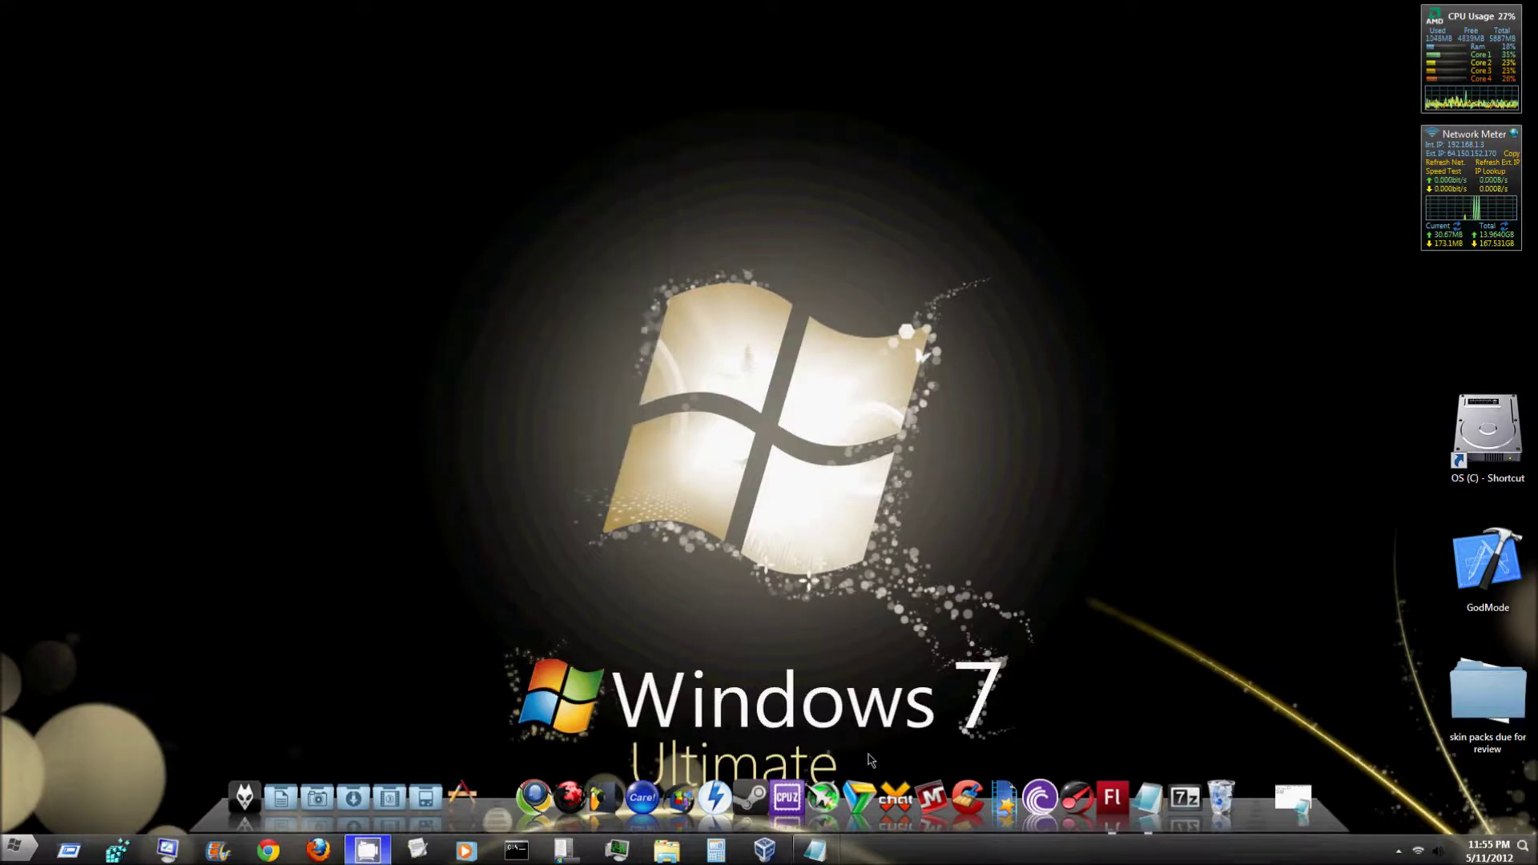
Restore Notepad, minimize it to the desktop with Win+D, and show the hidden tray icons.
click(815, 849)
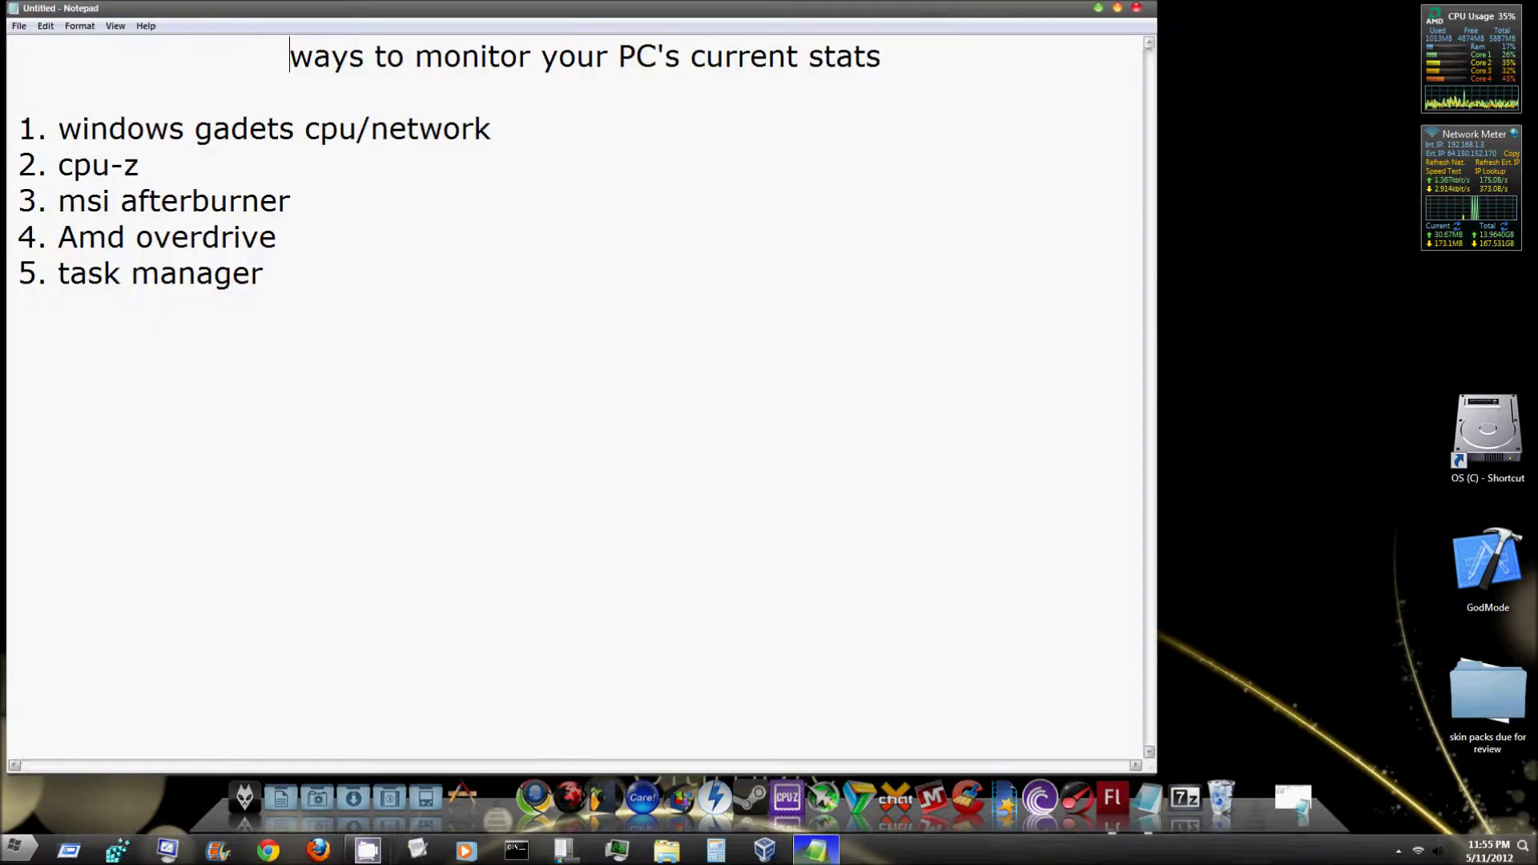
key(super+d)
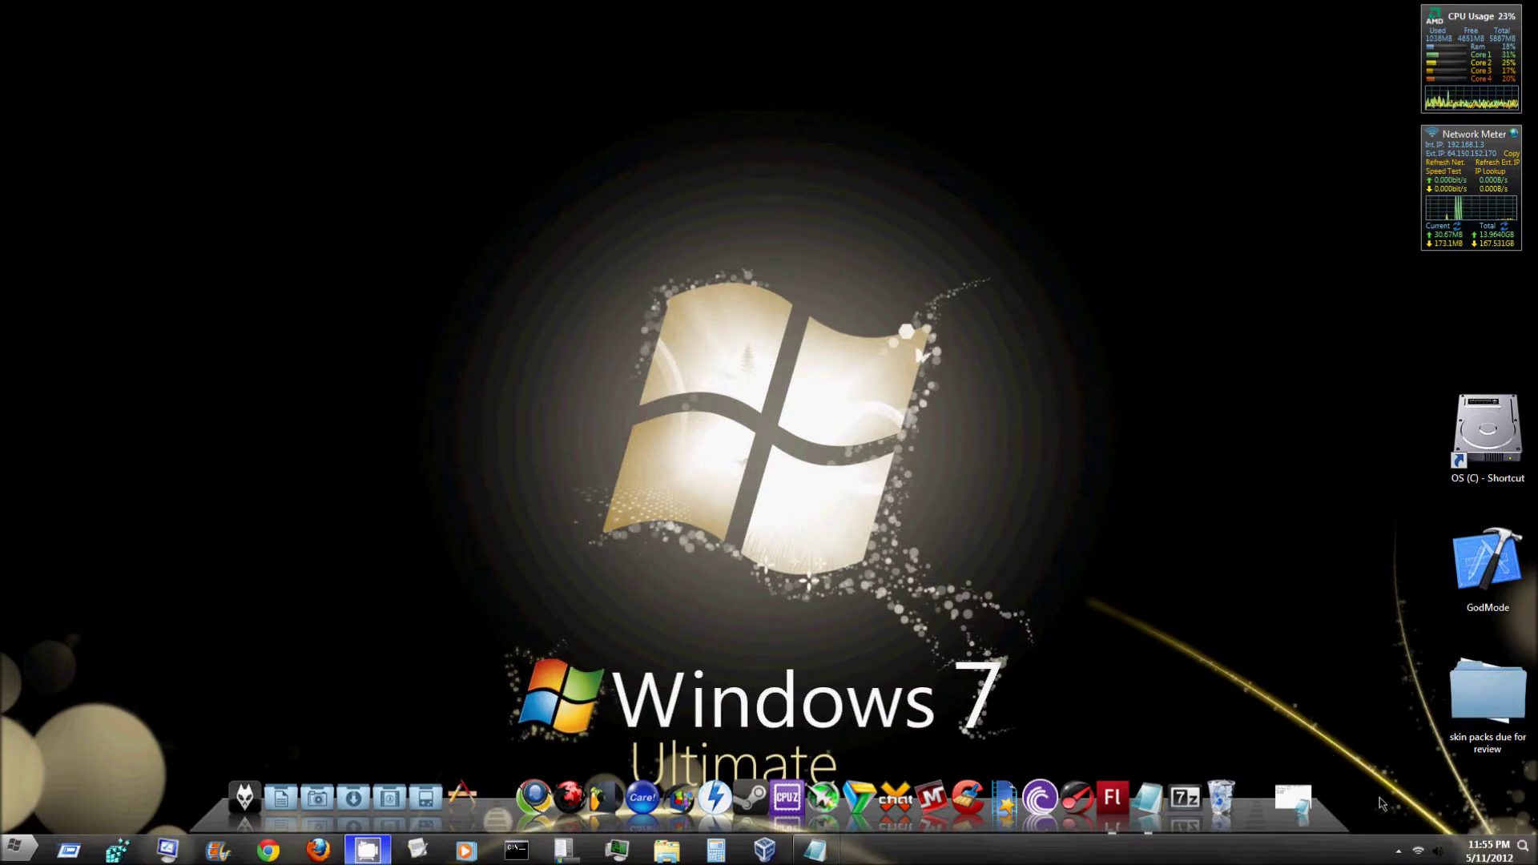
click(1399, 850)
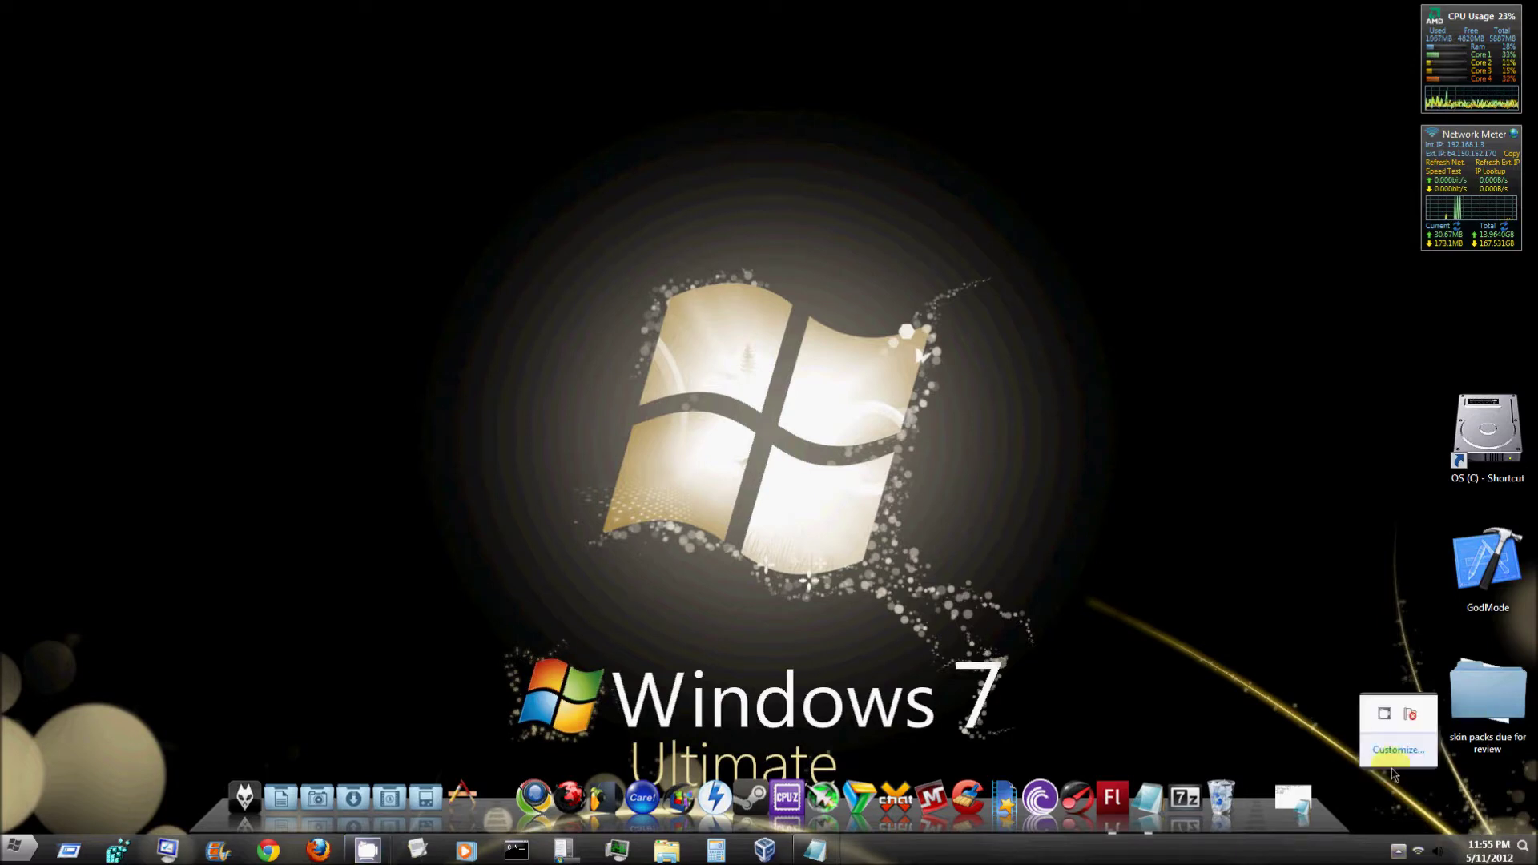